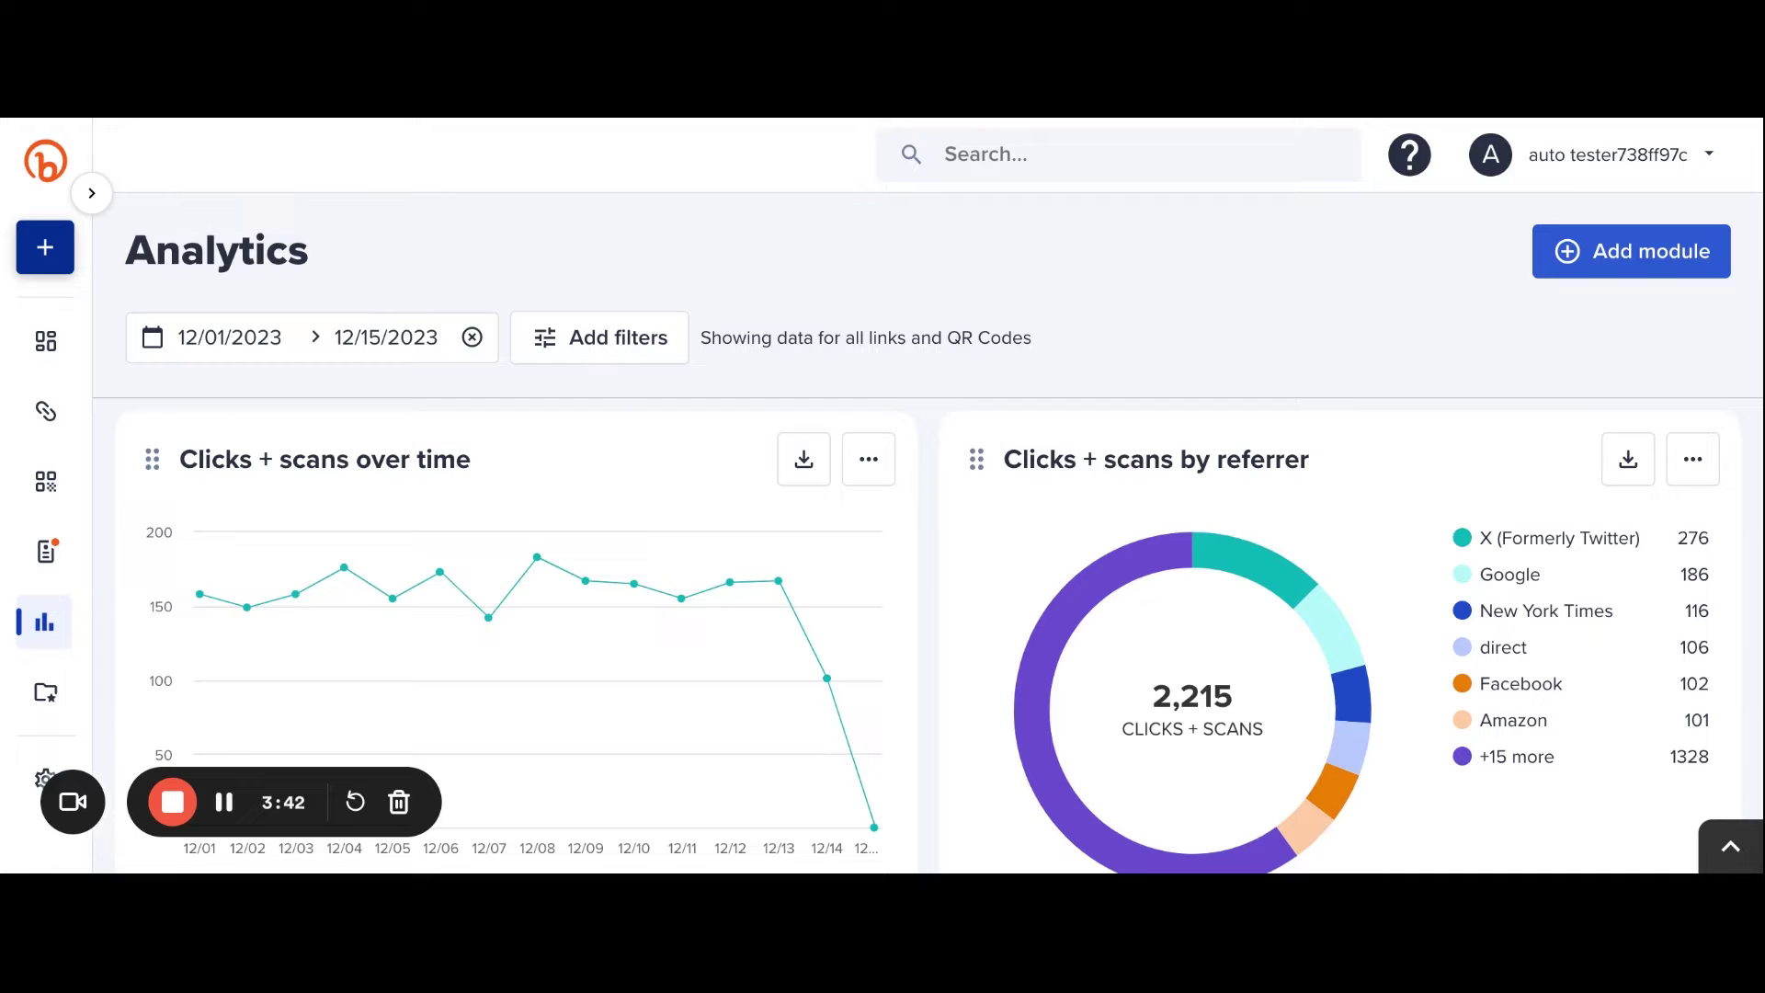
Step: Scroll down through the dashboard's modules and back up to the referrer module
scroll(960, 587, "down", 4)
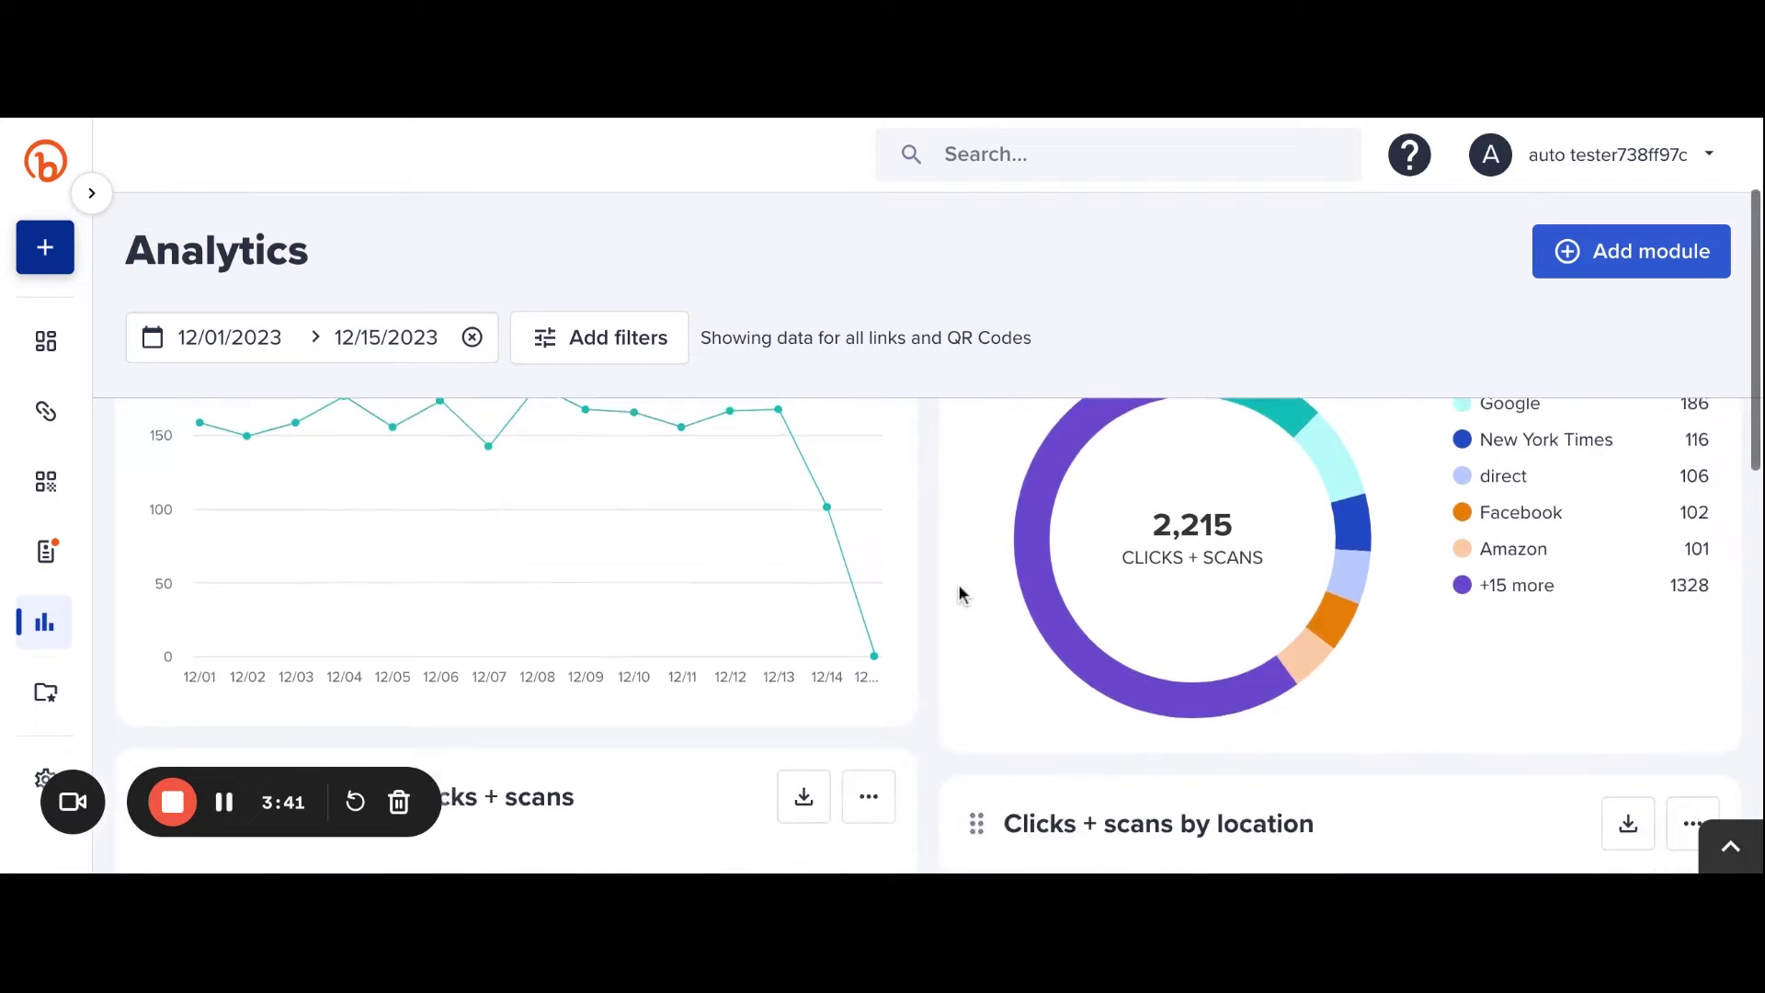
scroll(958, 583, "down", 3)
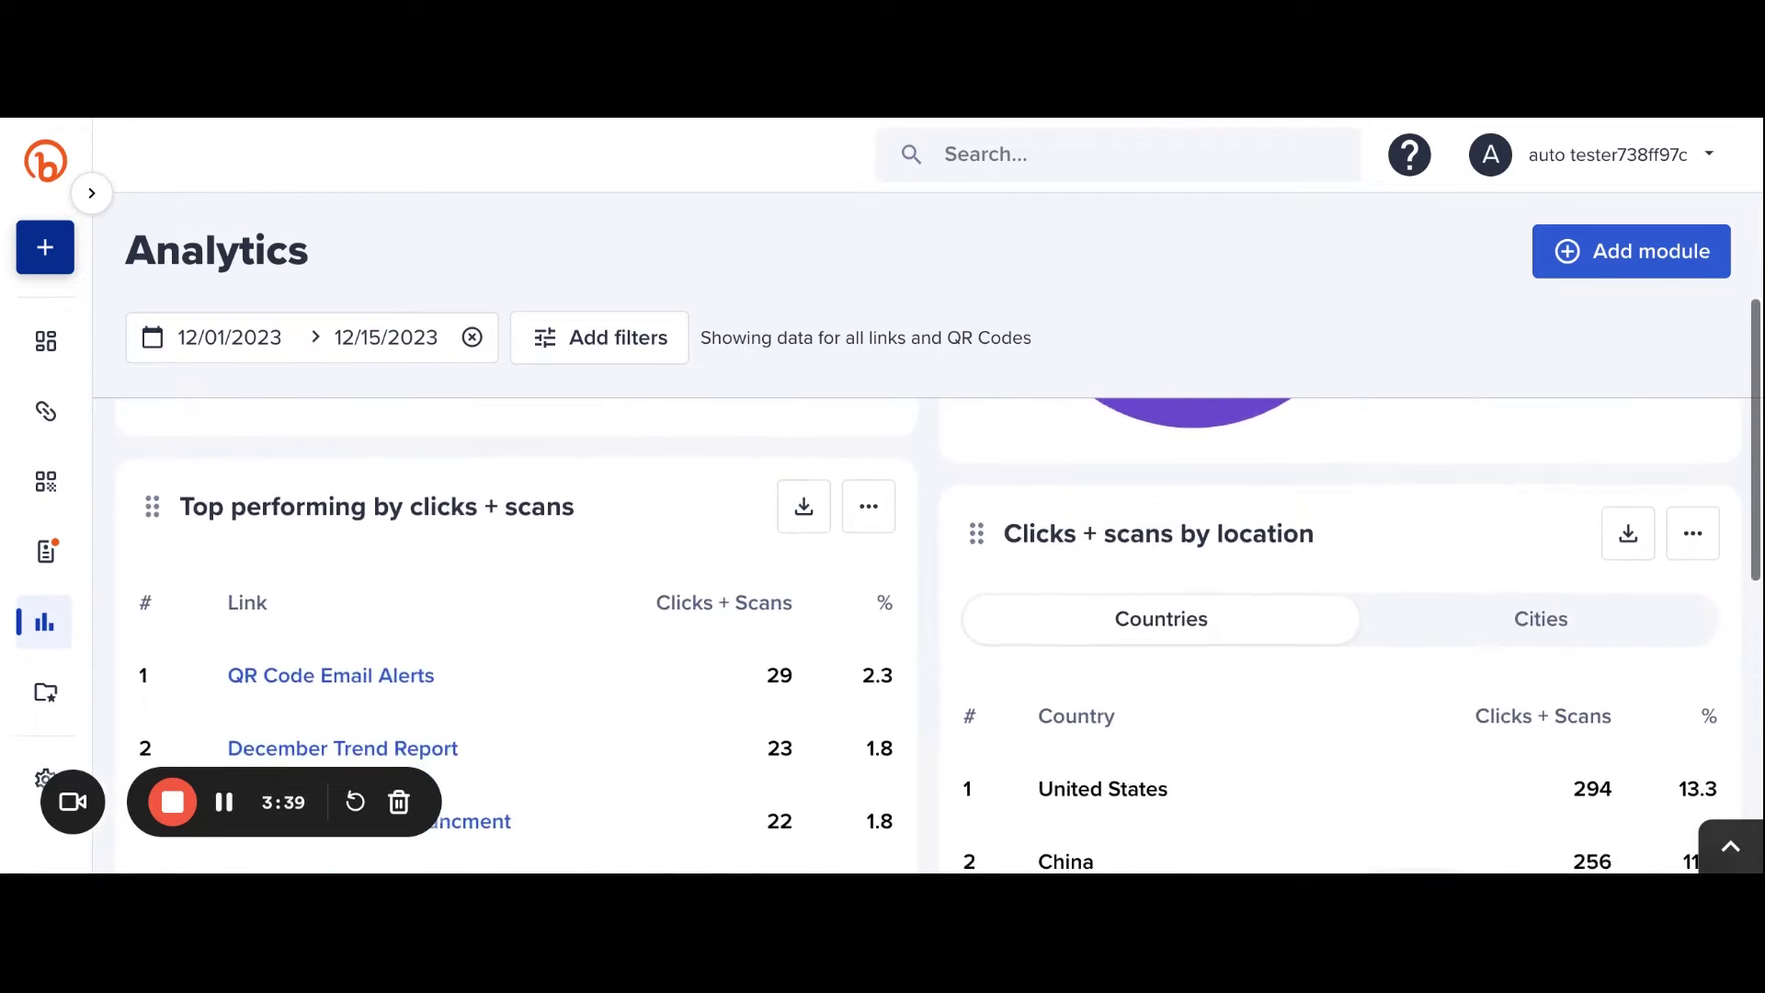
scroll(958, 582, "down", 2)
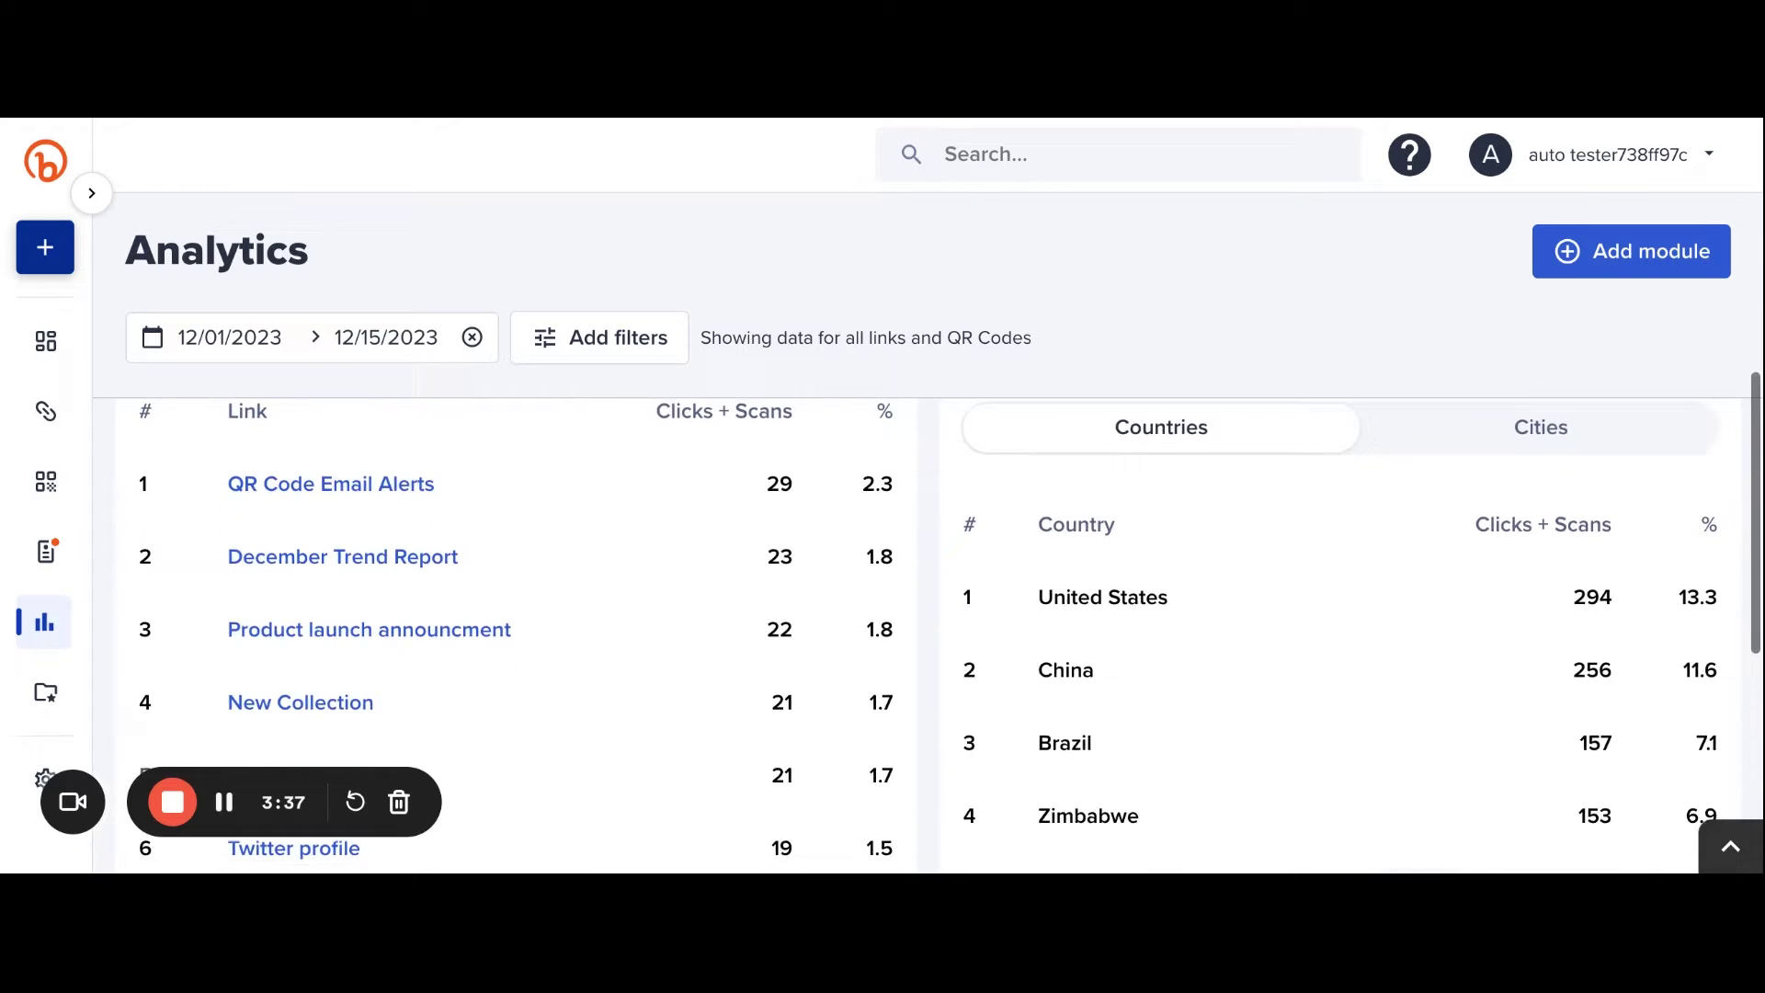
scroll(958, 583, "up", 8)
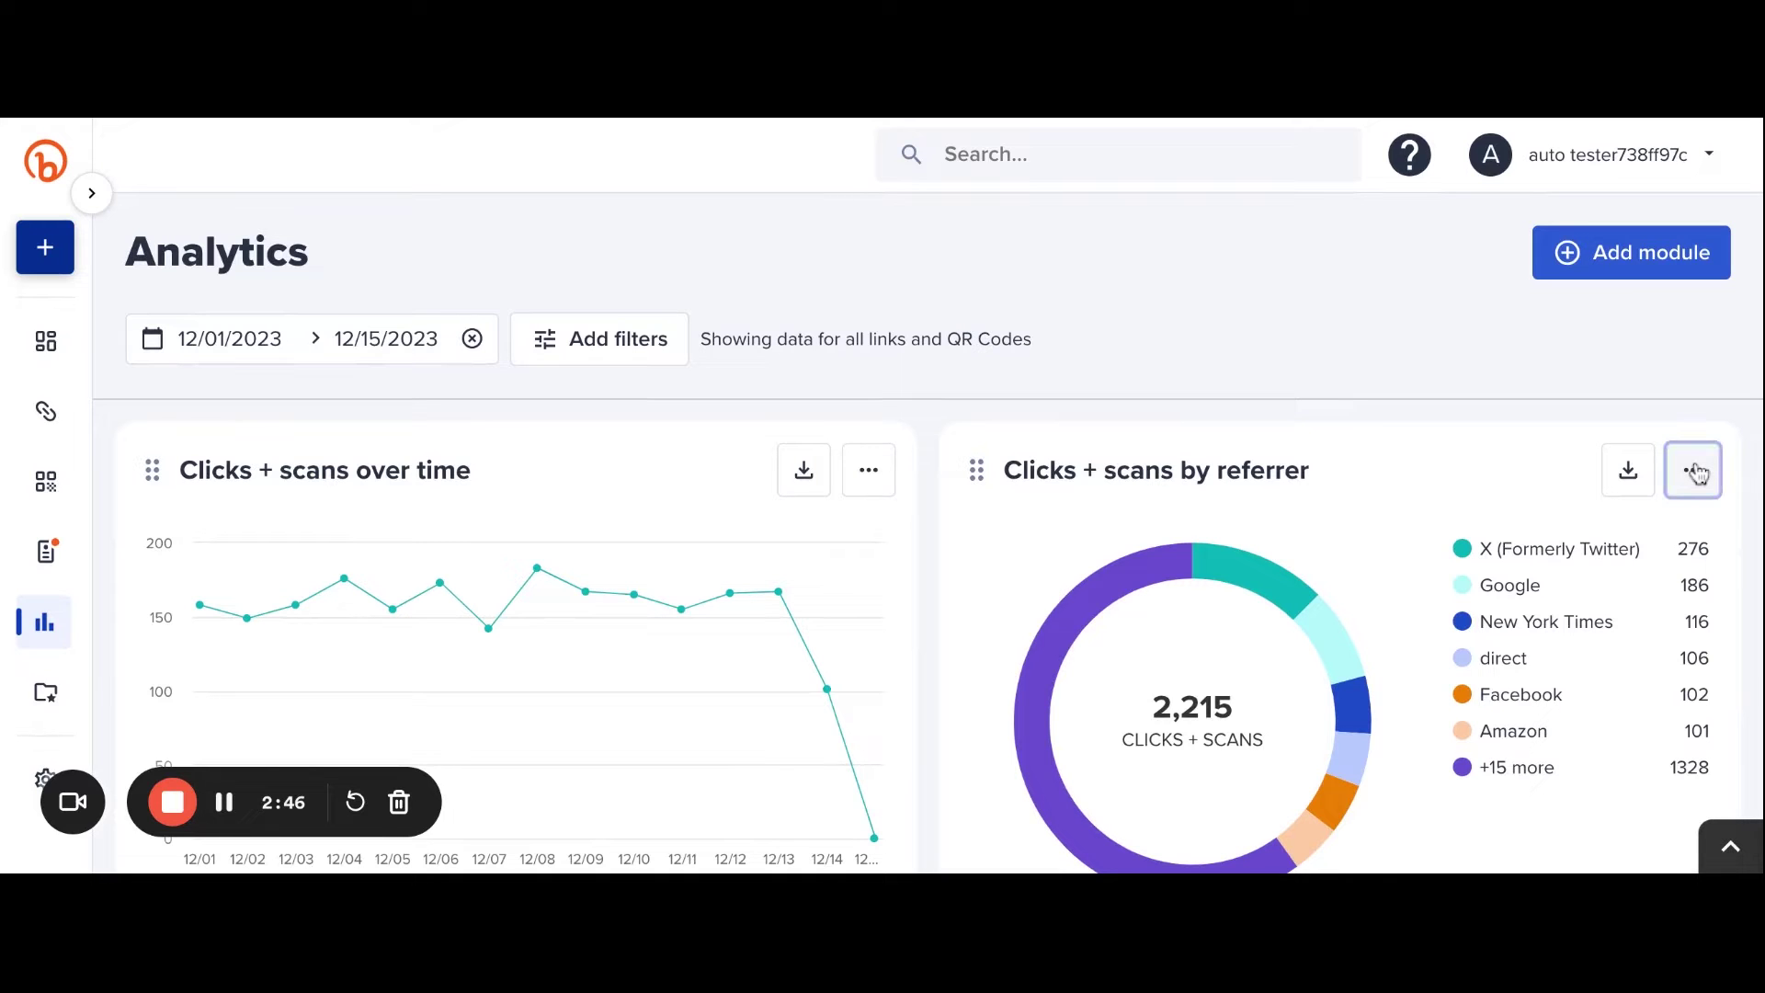
Step: Edit the Clicks + scans by referrer module to show Website referrers as a Bar Chart and save it
left_click(1695, 470)
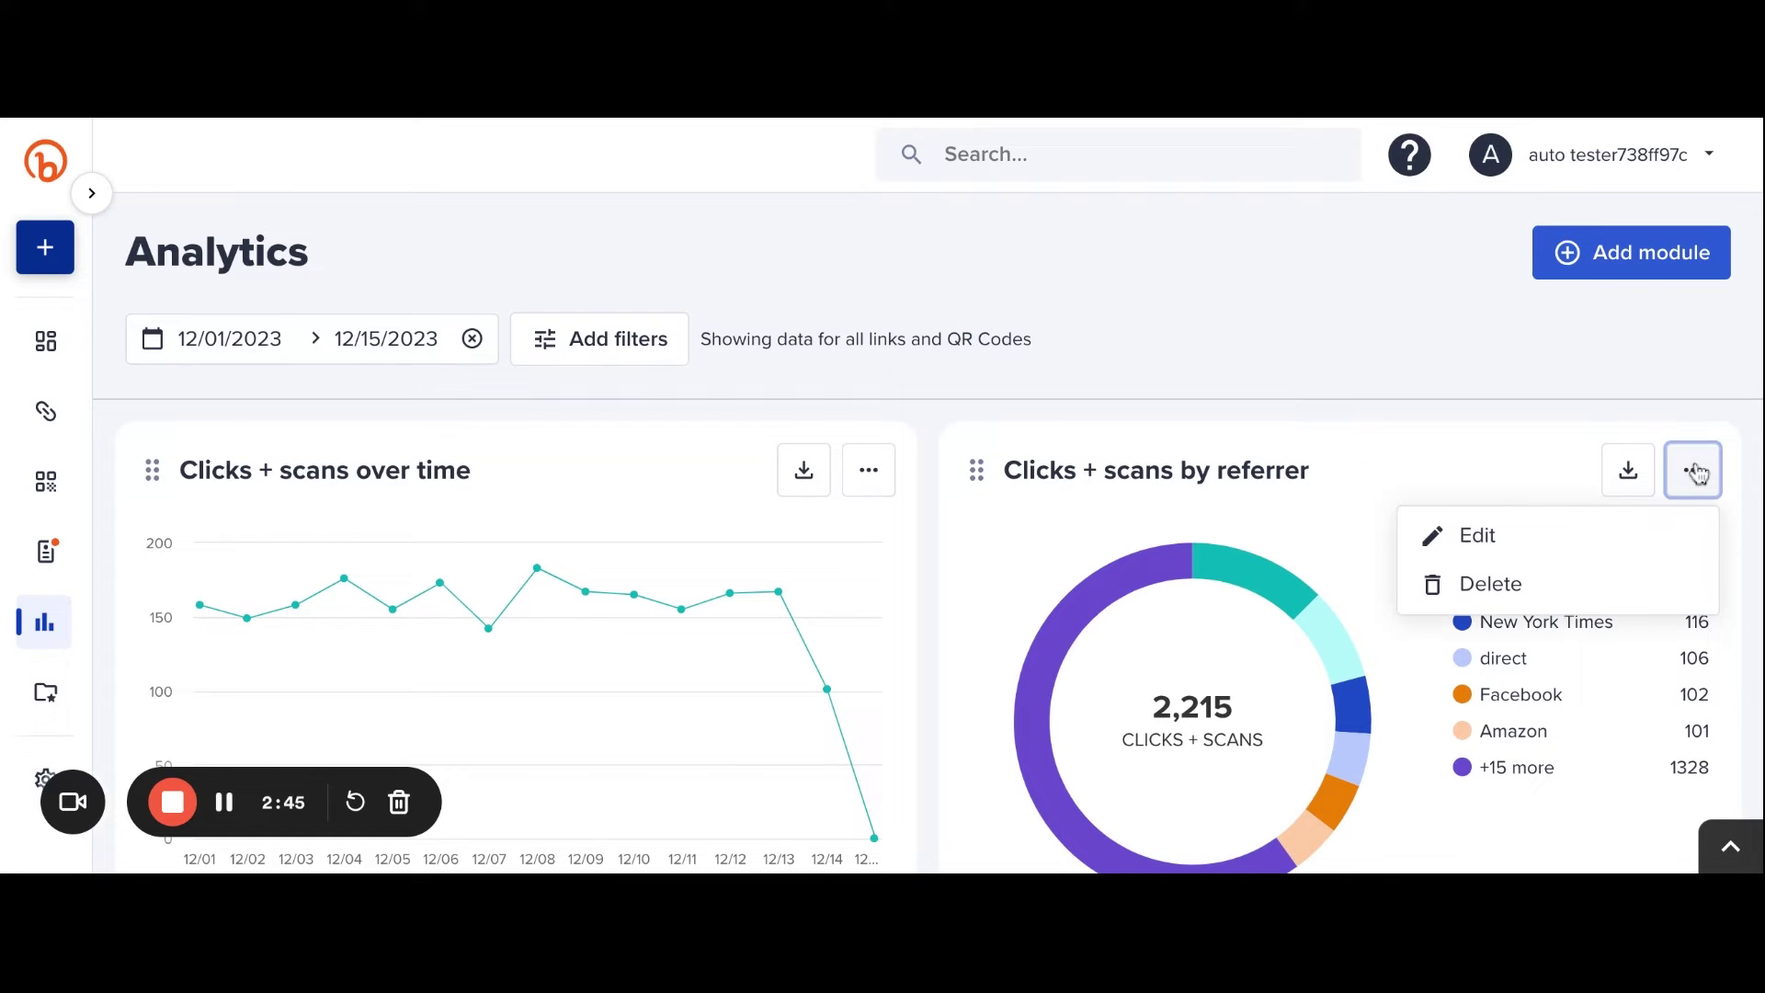
left_click(1666, 533)
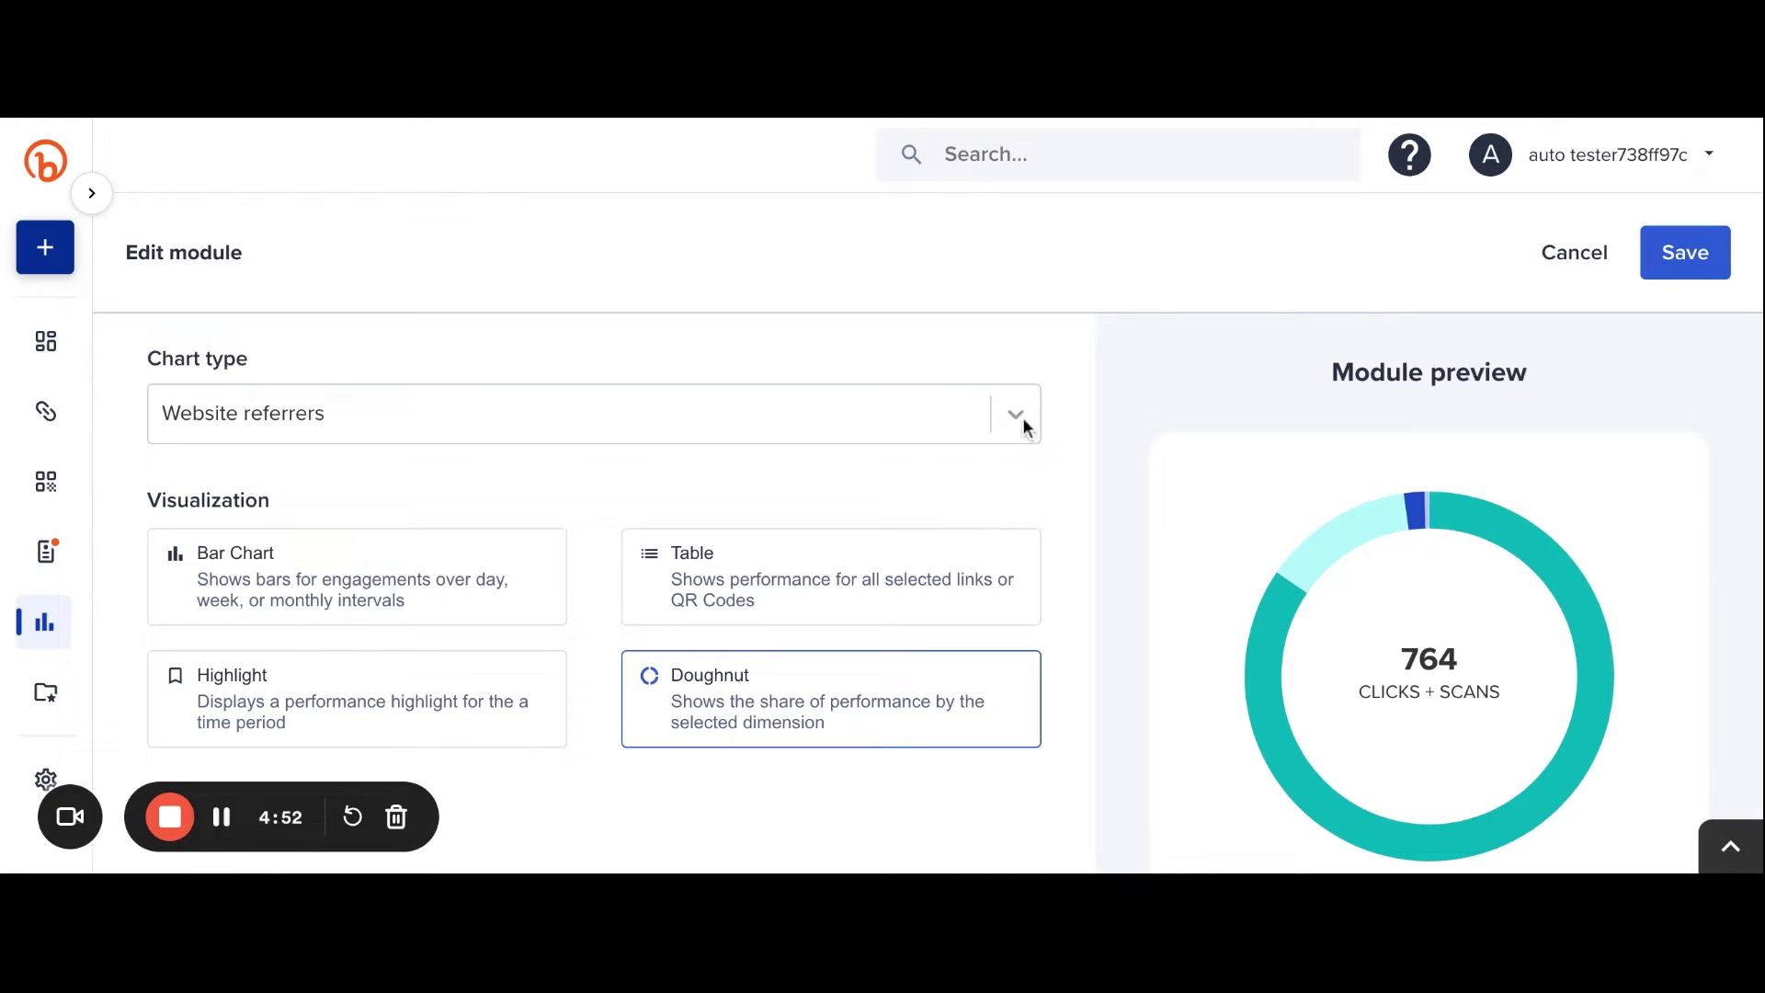
left_click(1017, 417)
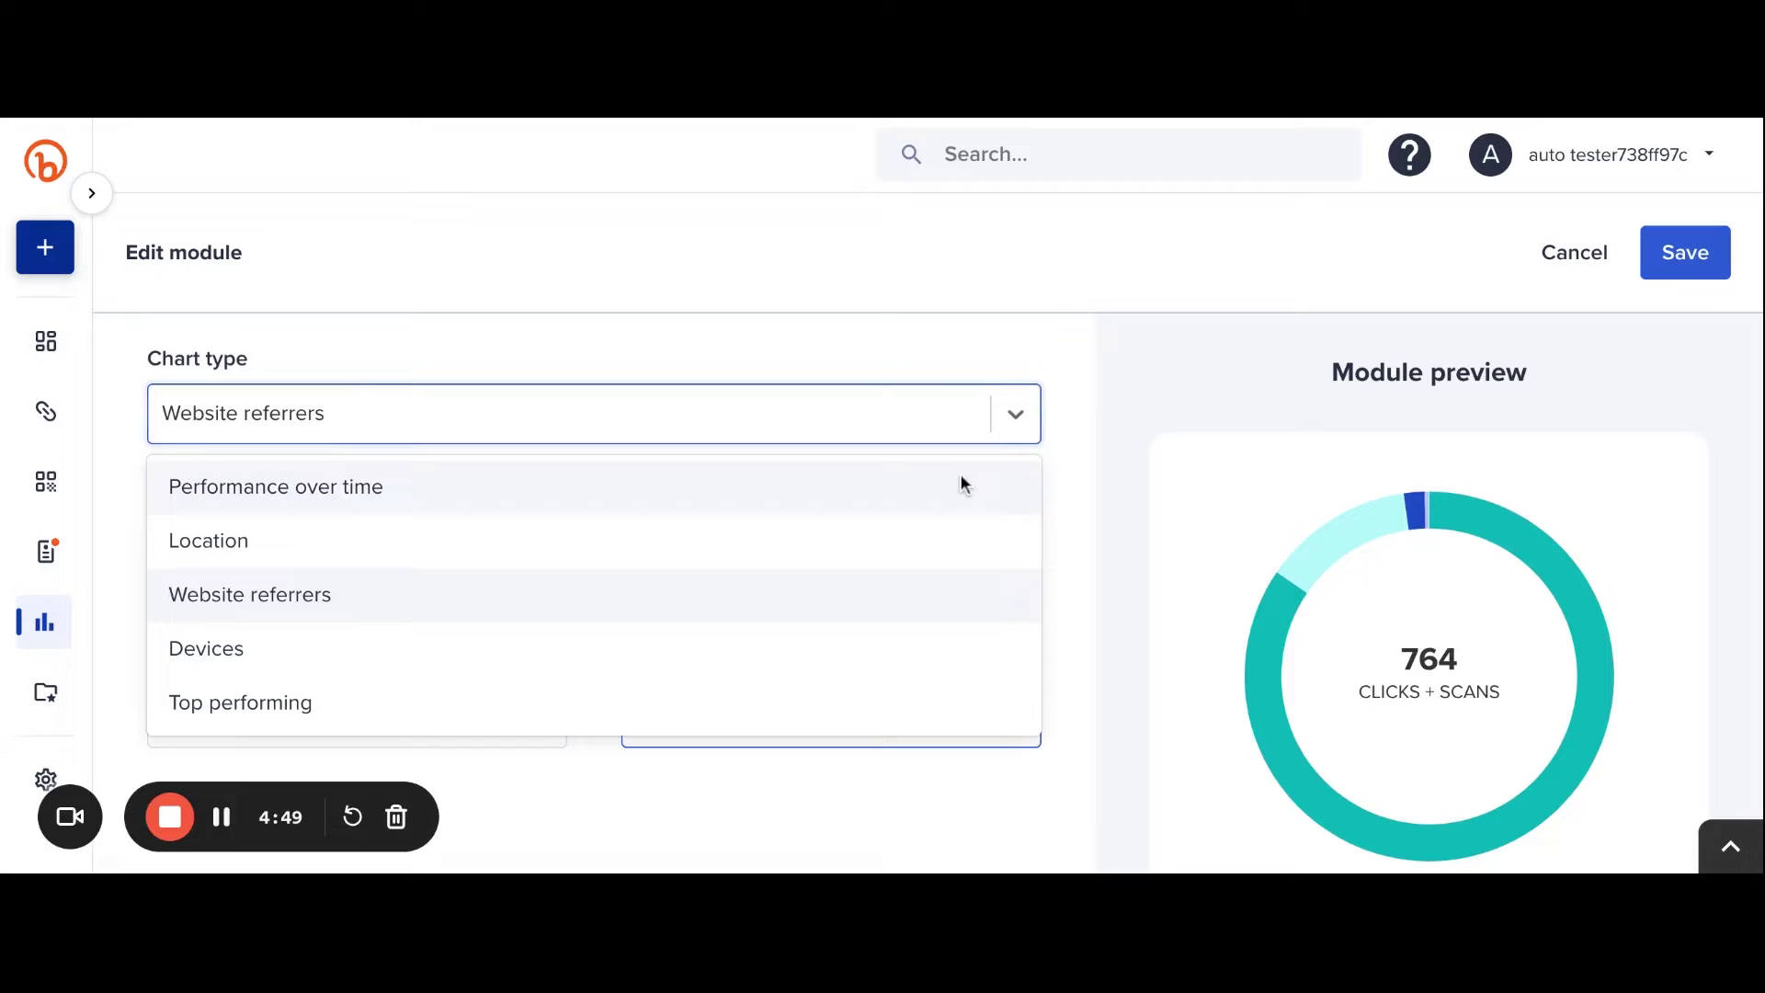
left_click(1101, 405)
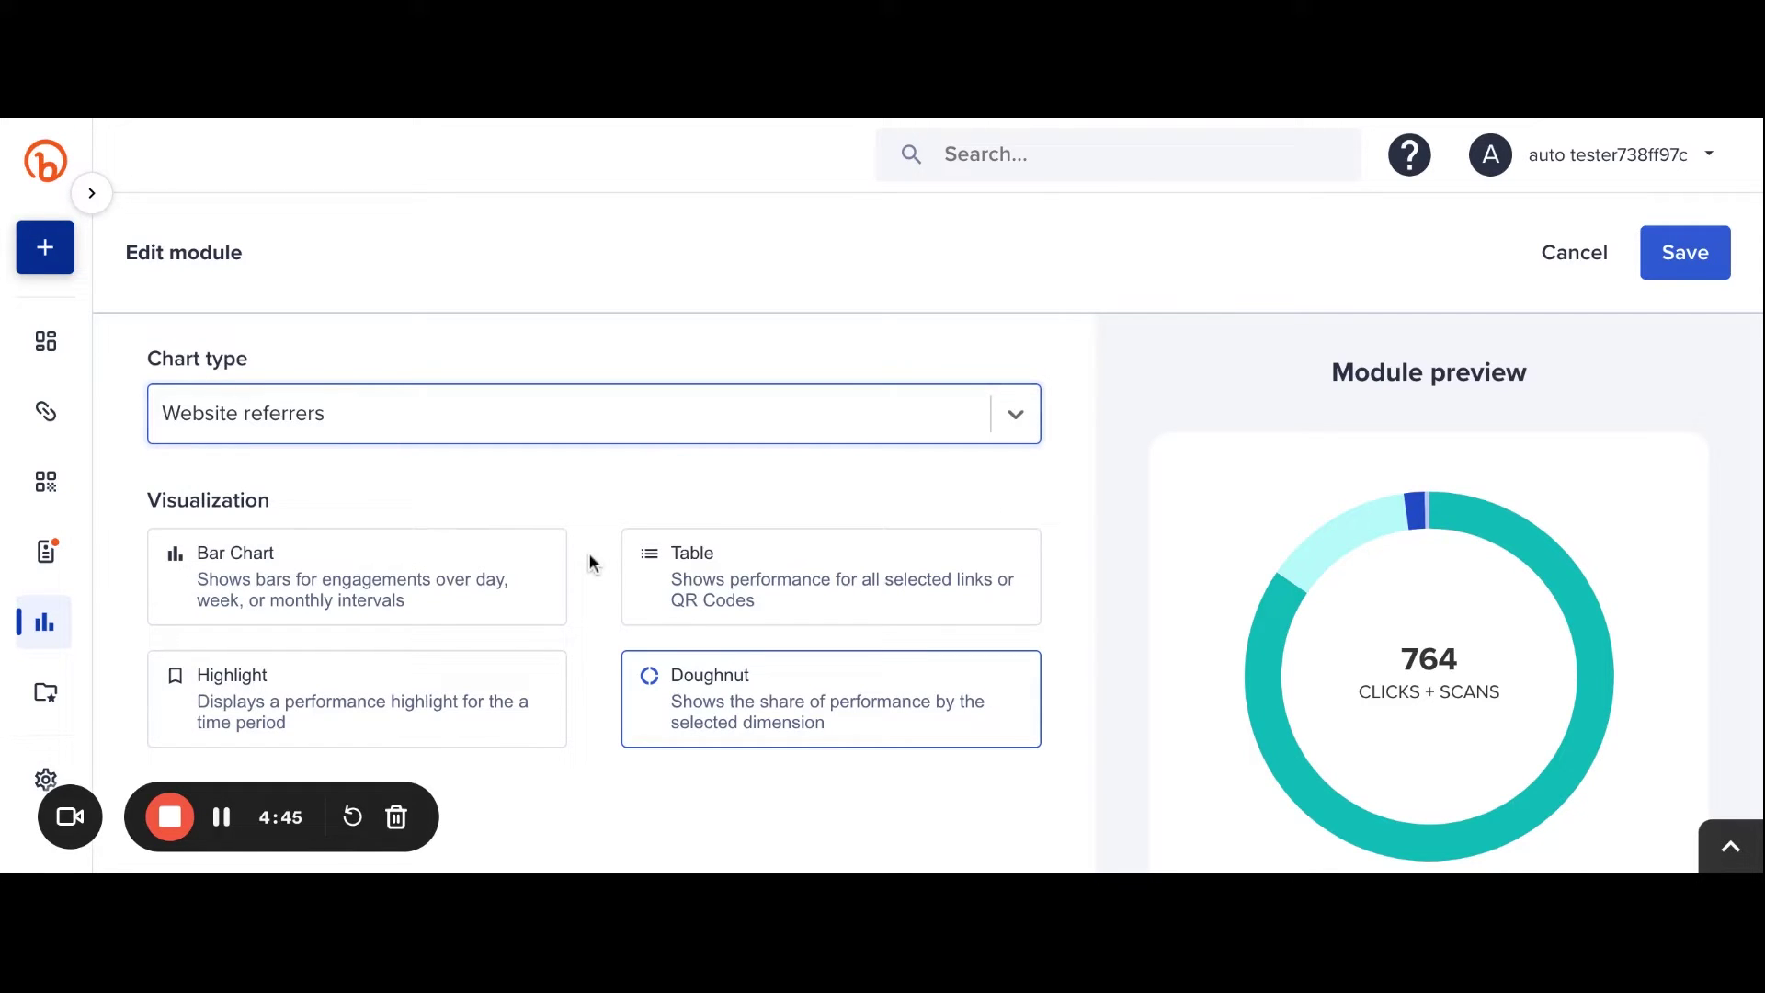
left_click(221, 817)
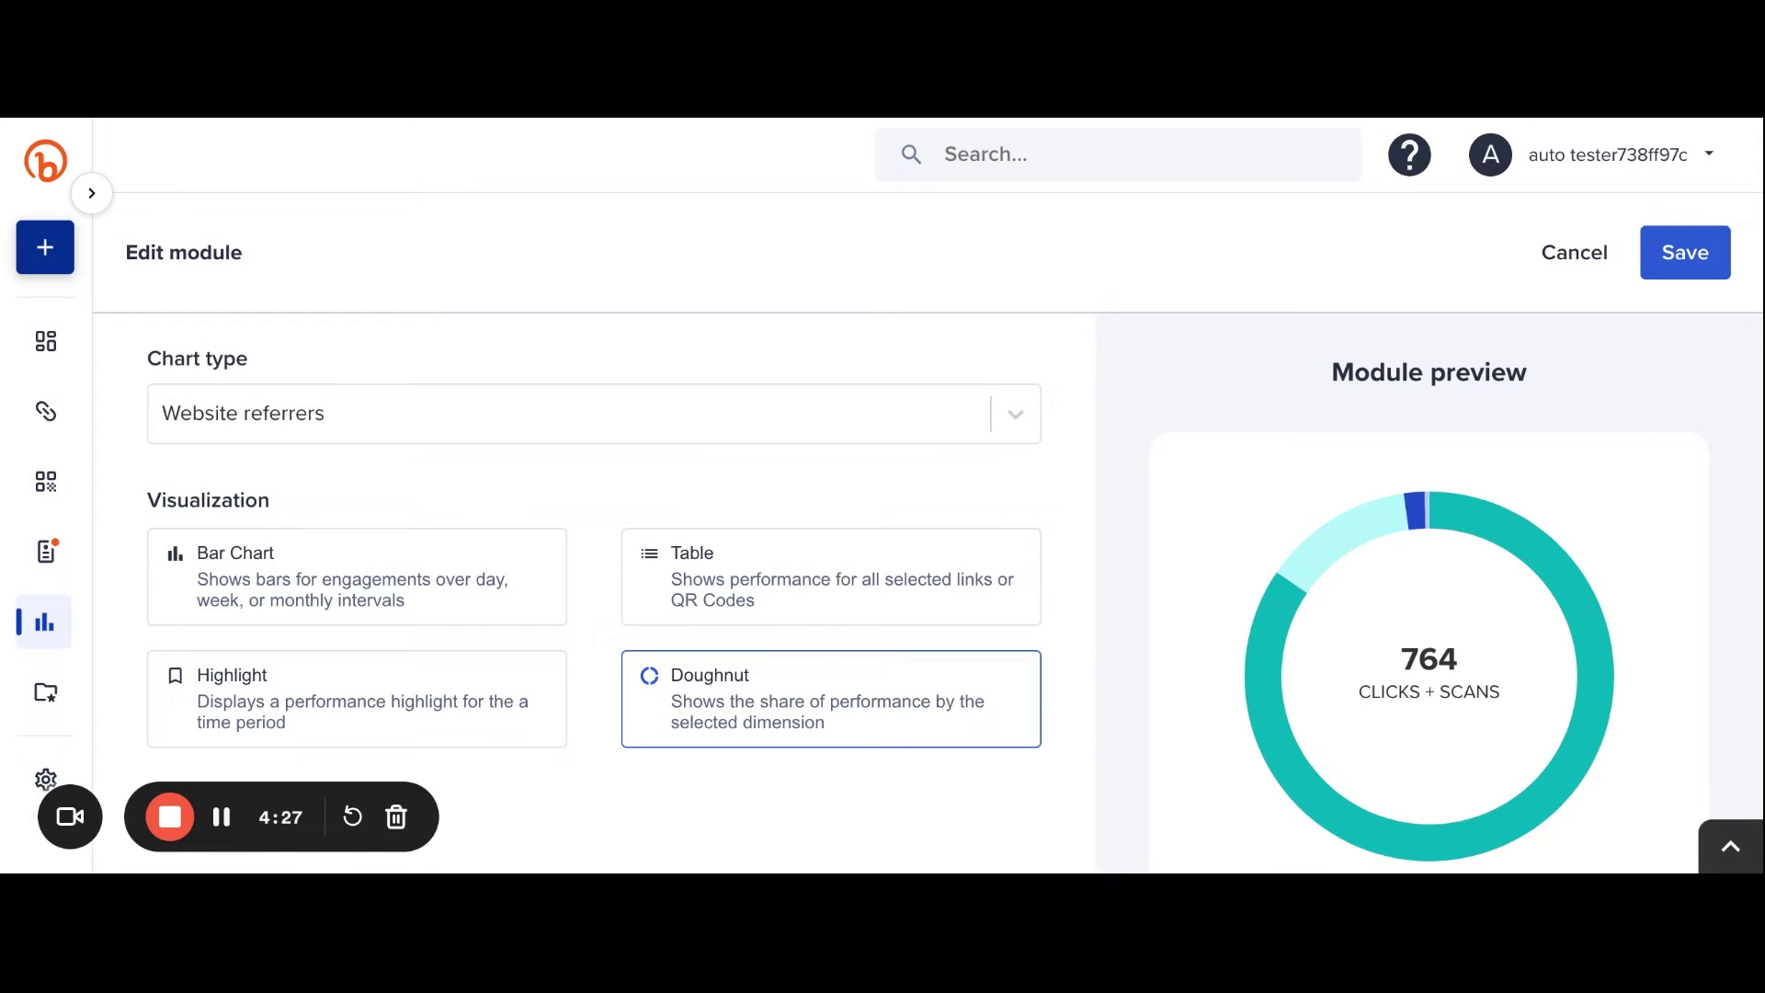
left_click(990, 566)
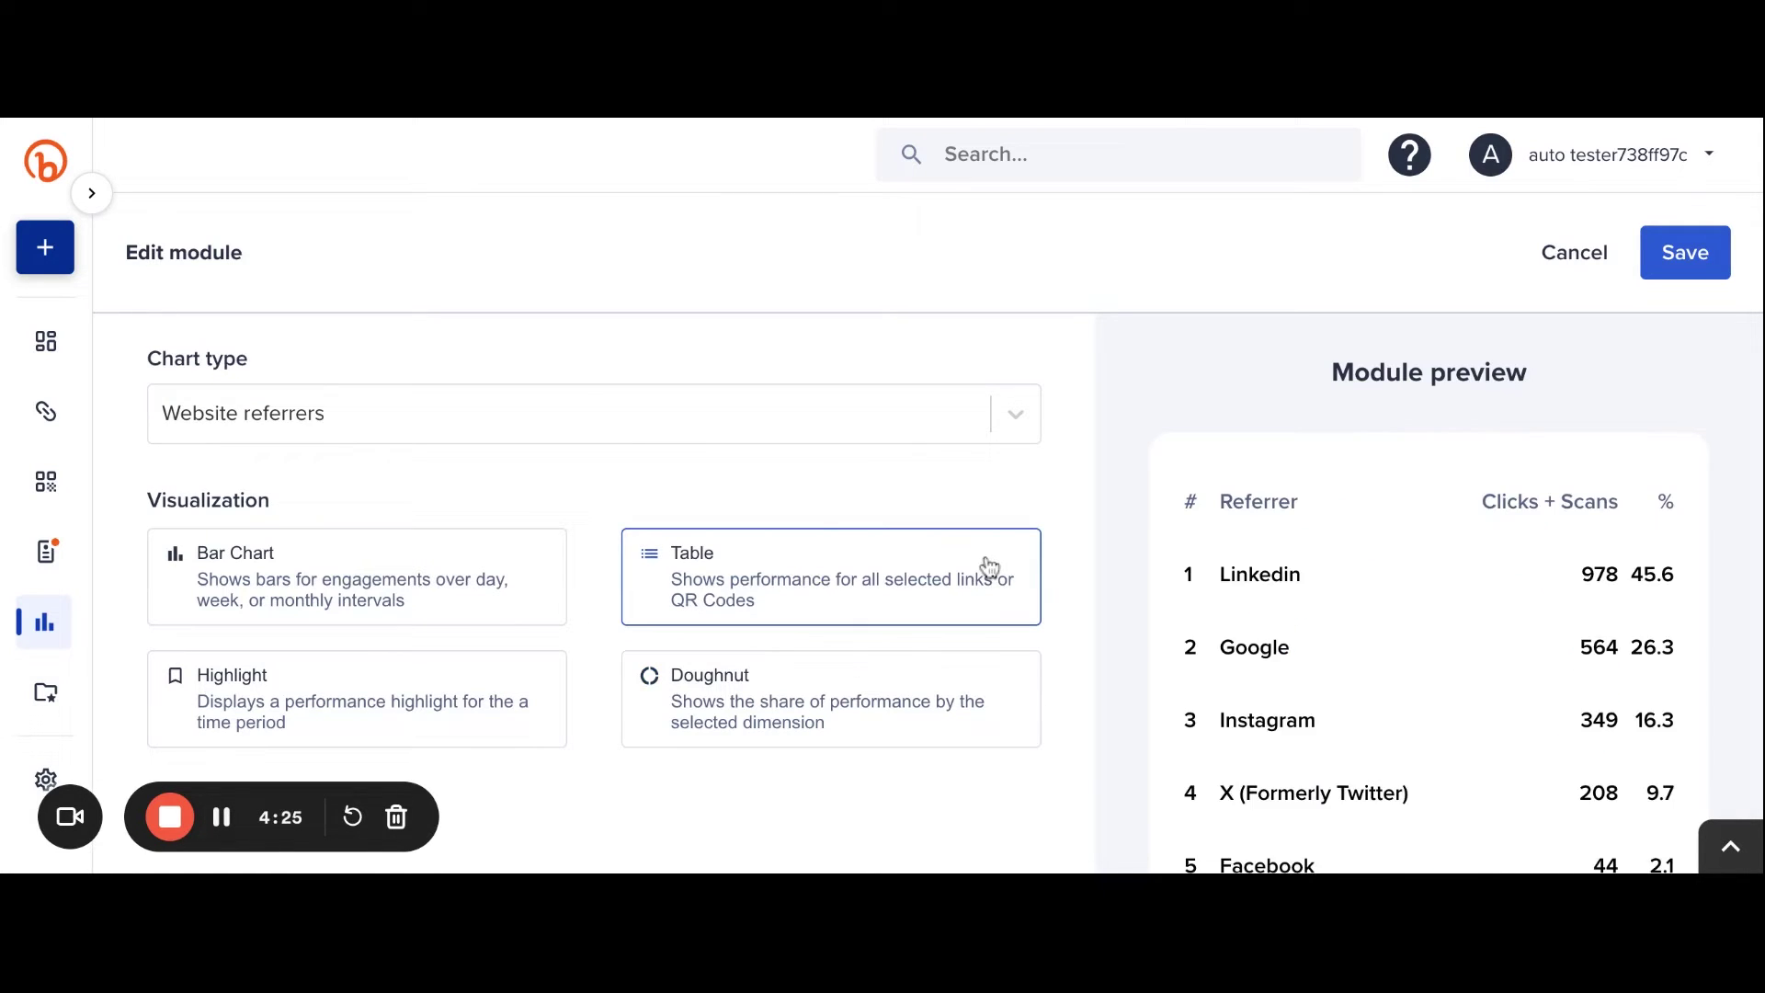
left_click(442, 565)
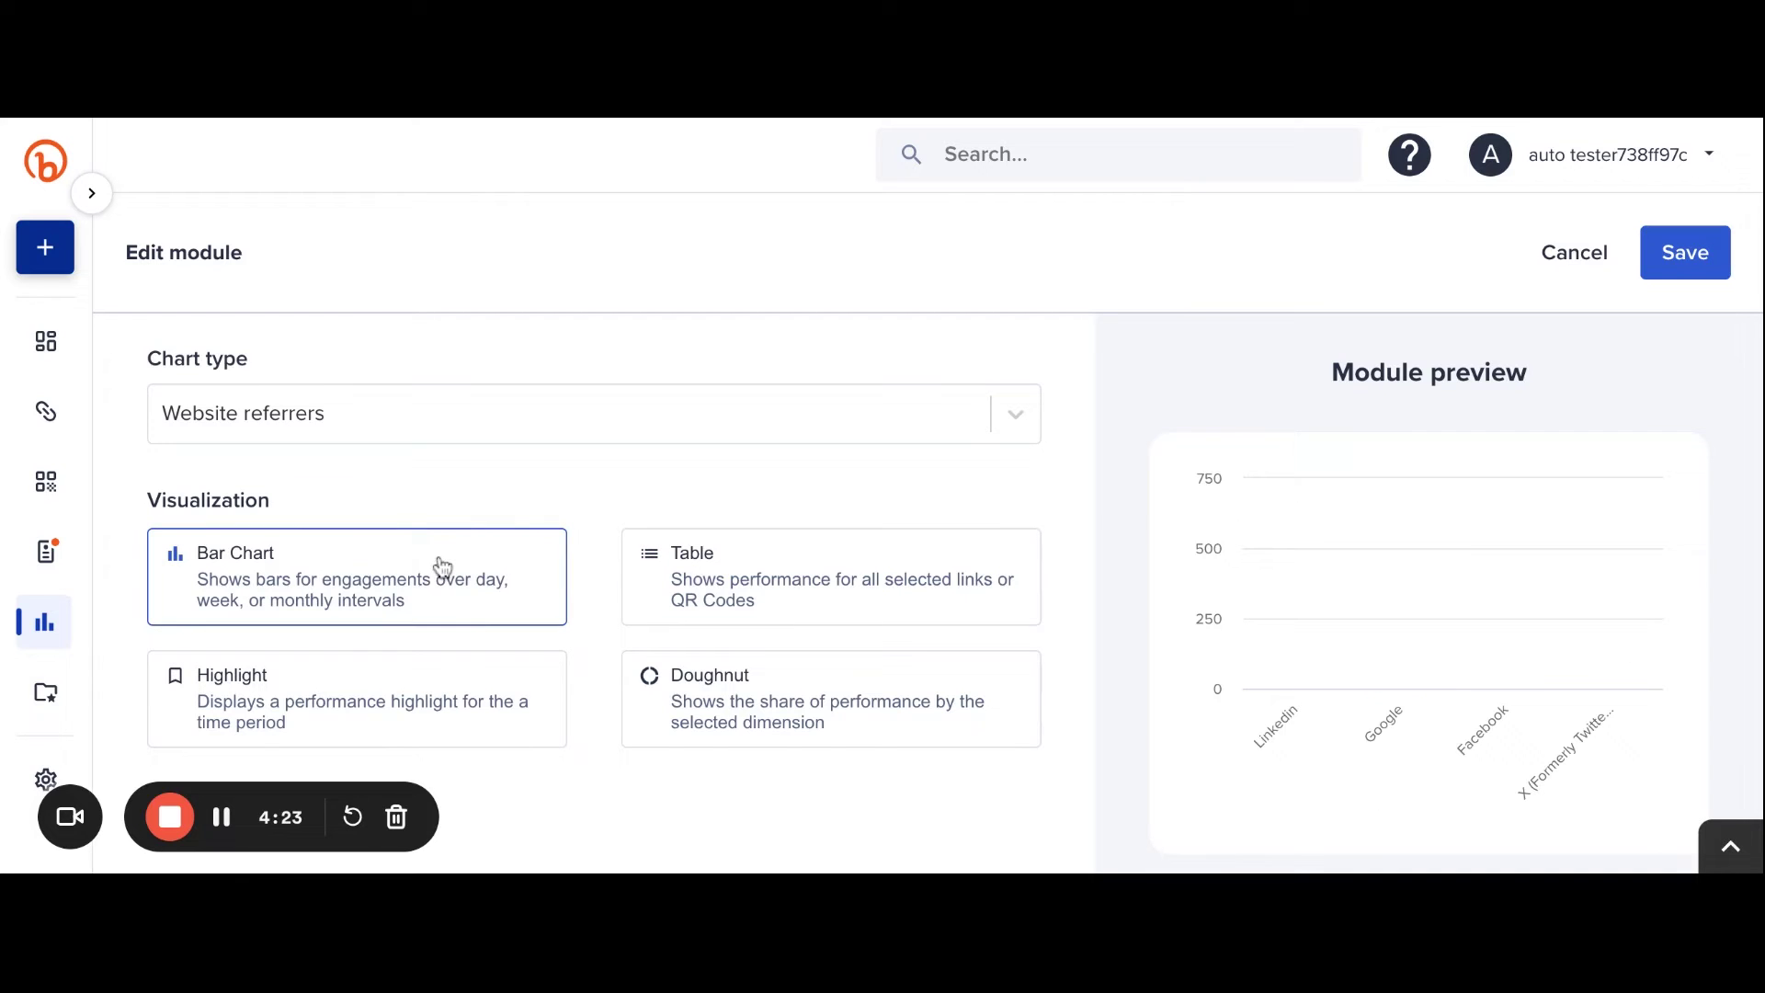
left_click(1699, 264)
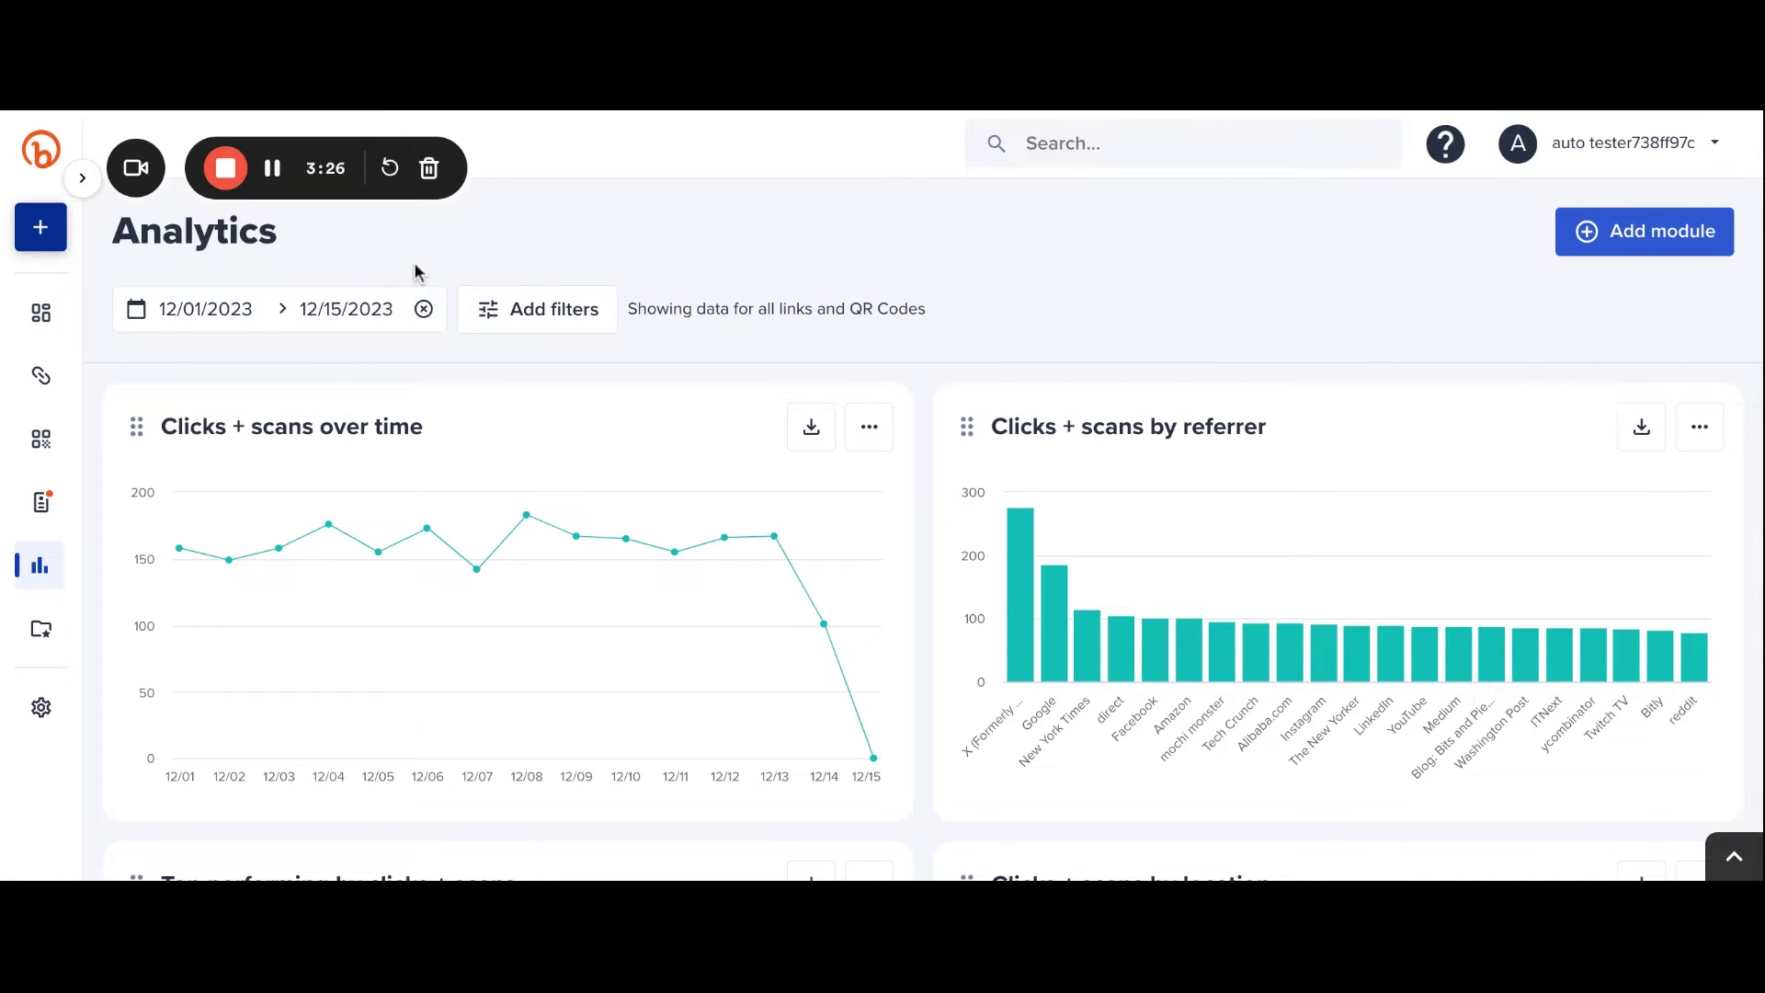
left_click(356, 310)
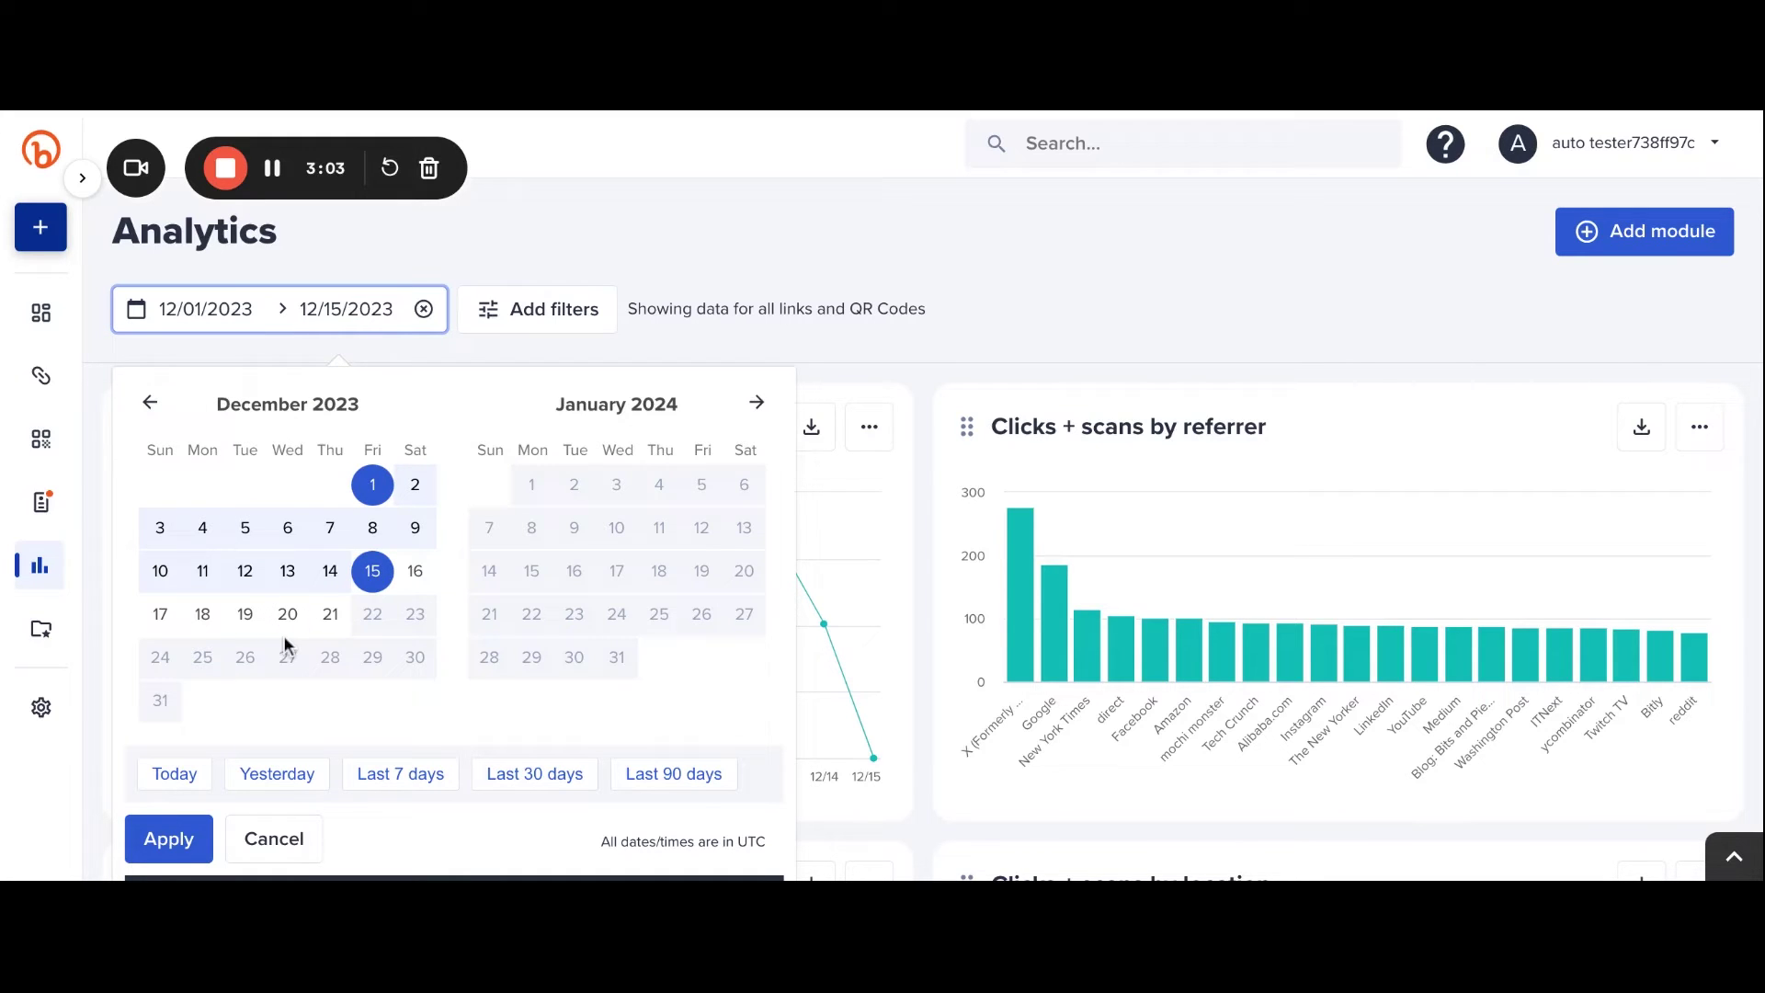
left_click(266, 836)
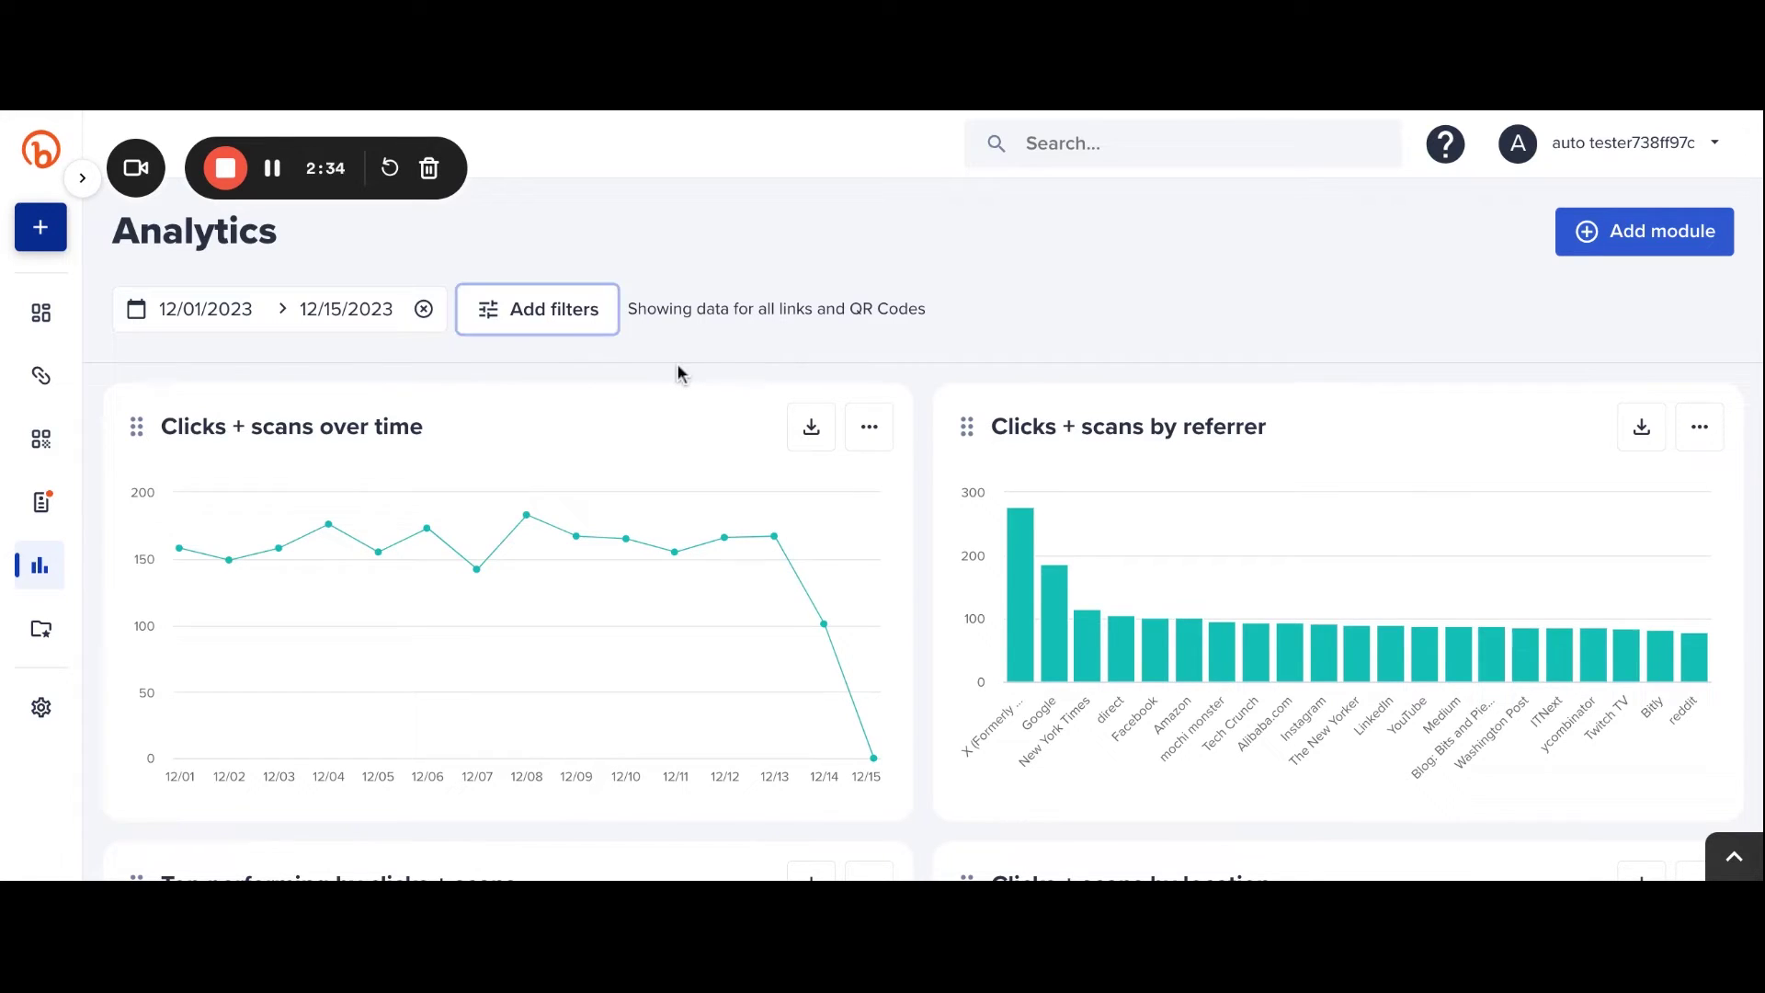
Step: Filter the dashboard by the links 'Year end roundup' and 'December Trend Report'
left_click(556, 312)
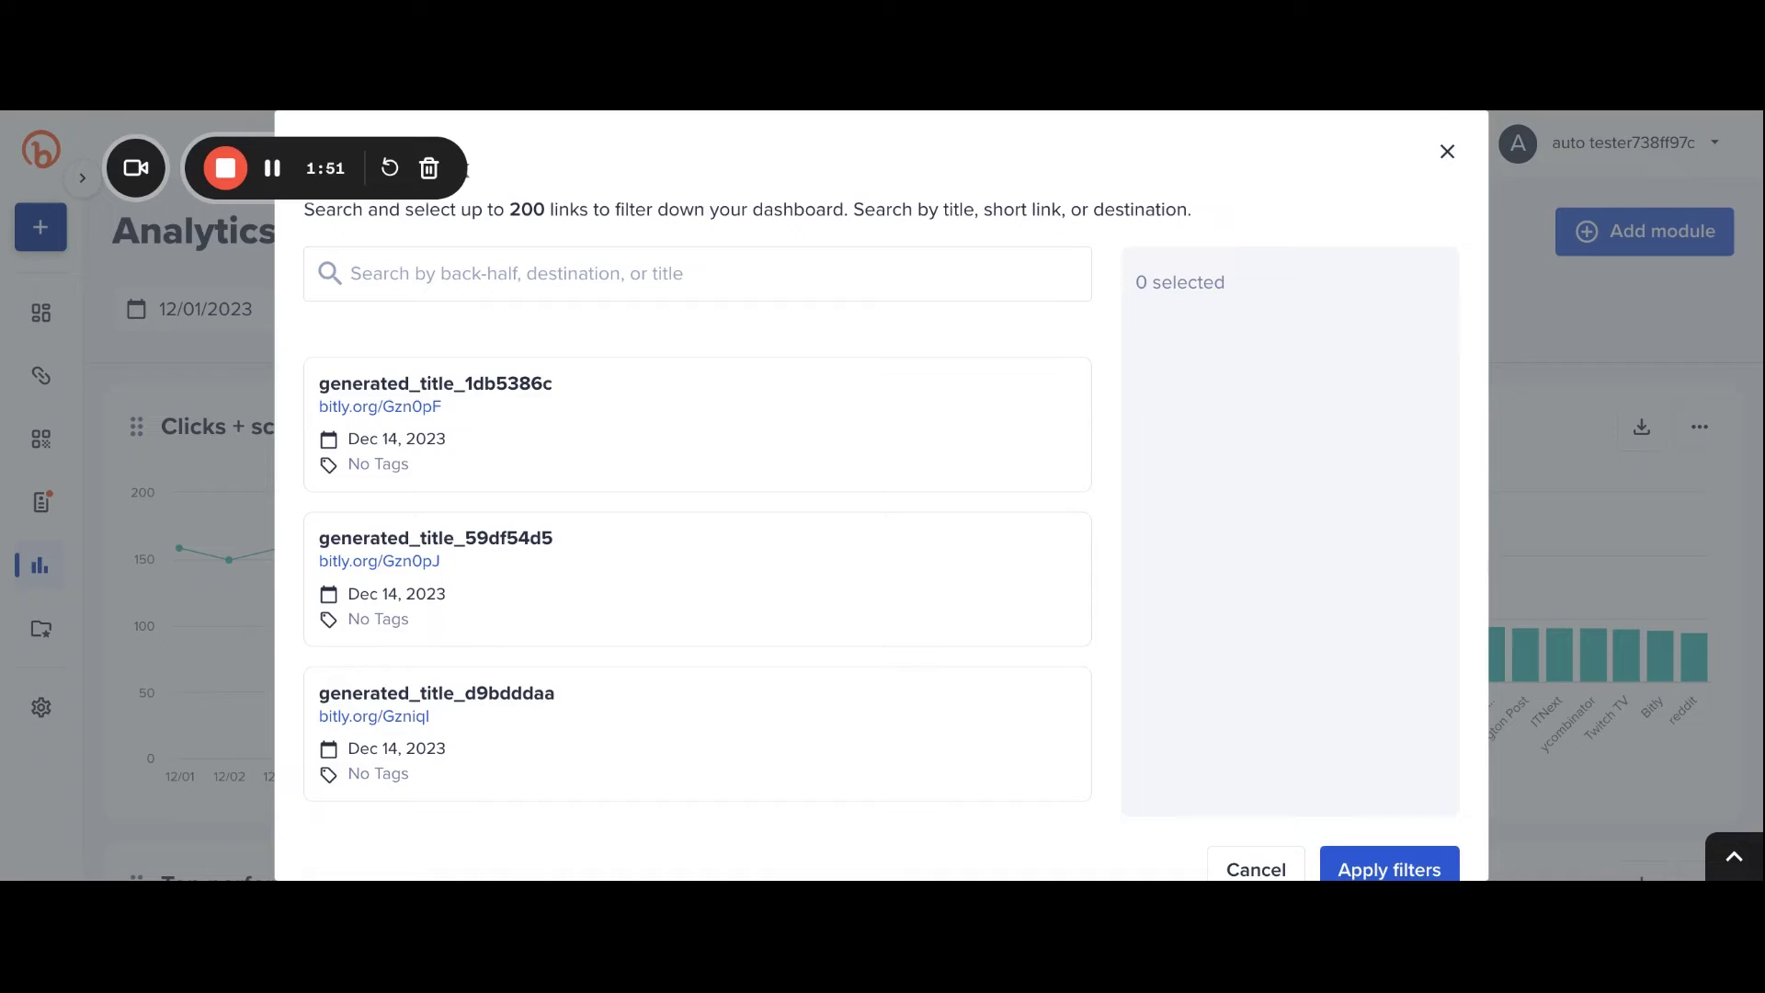
left_click(883, 268)
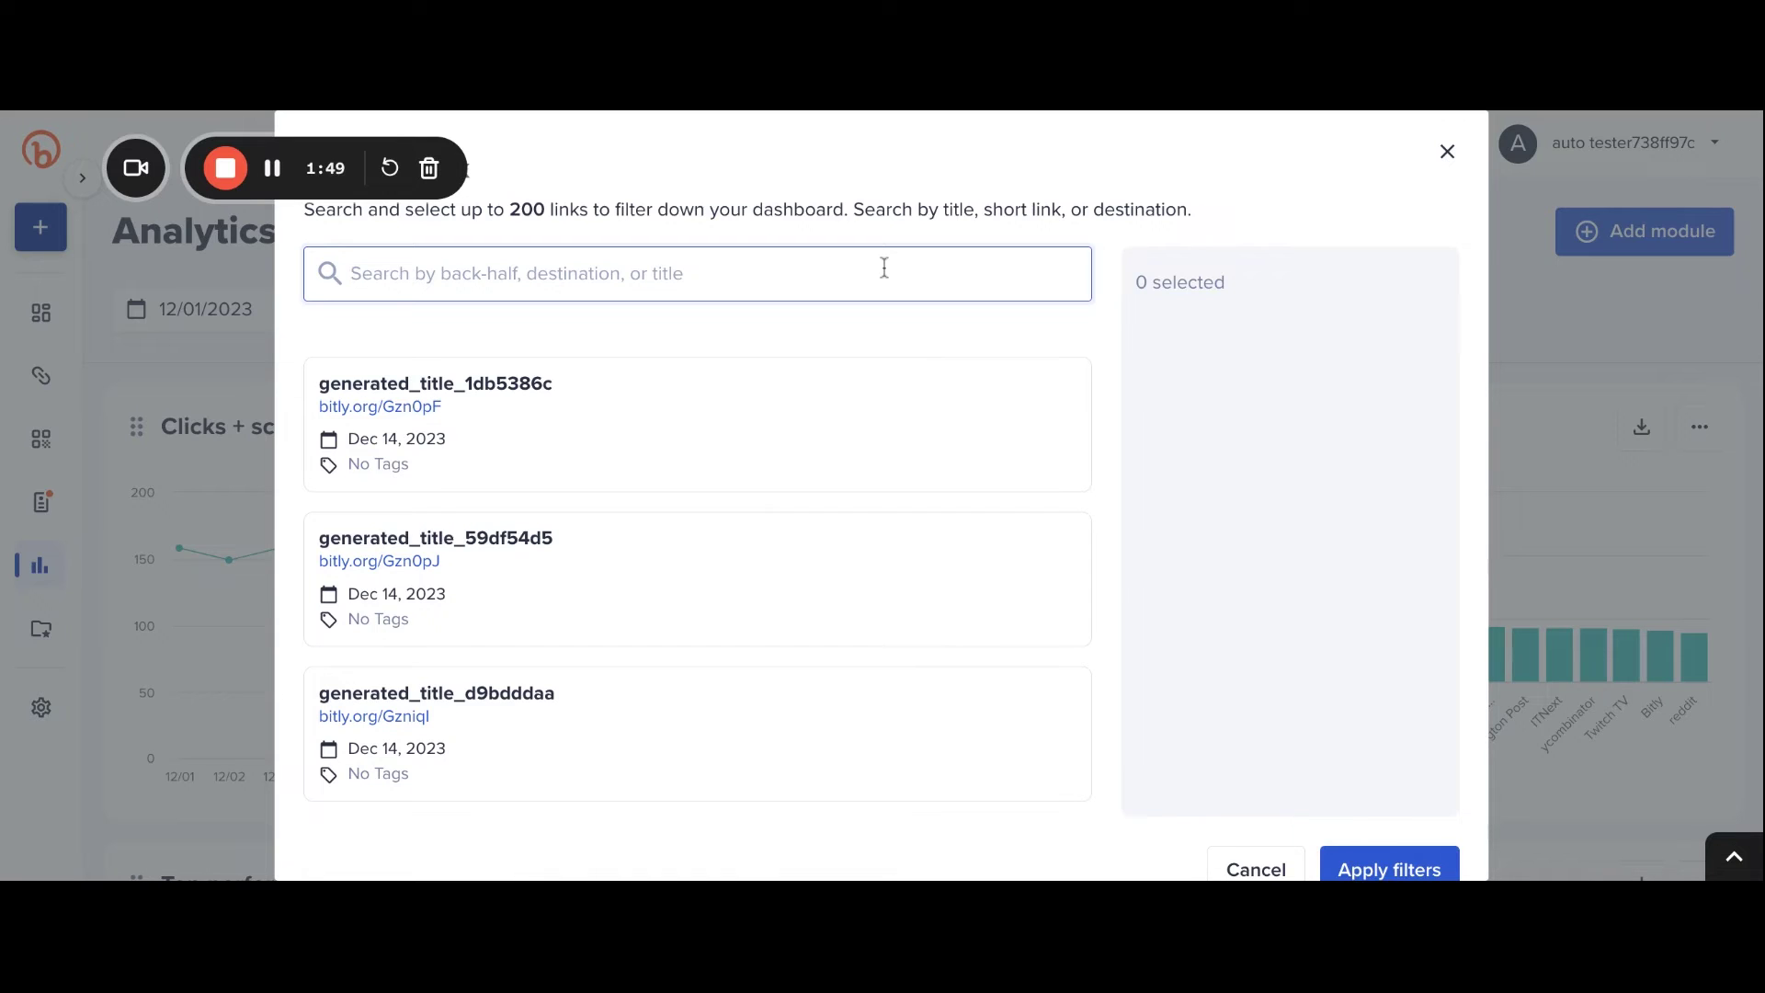
type("year ")
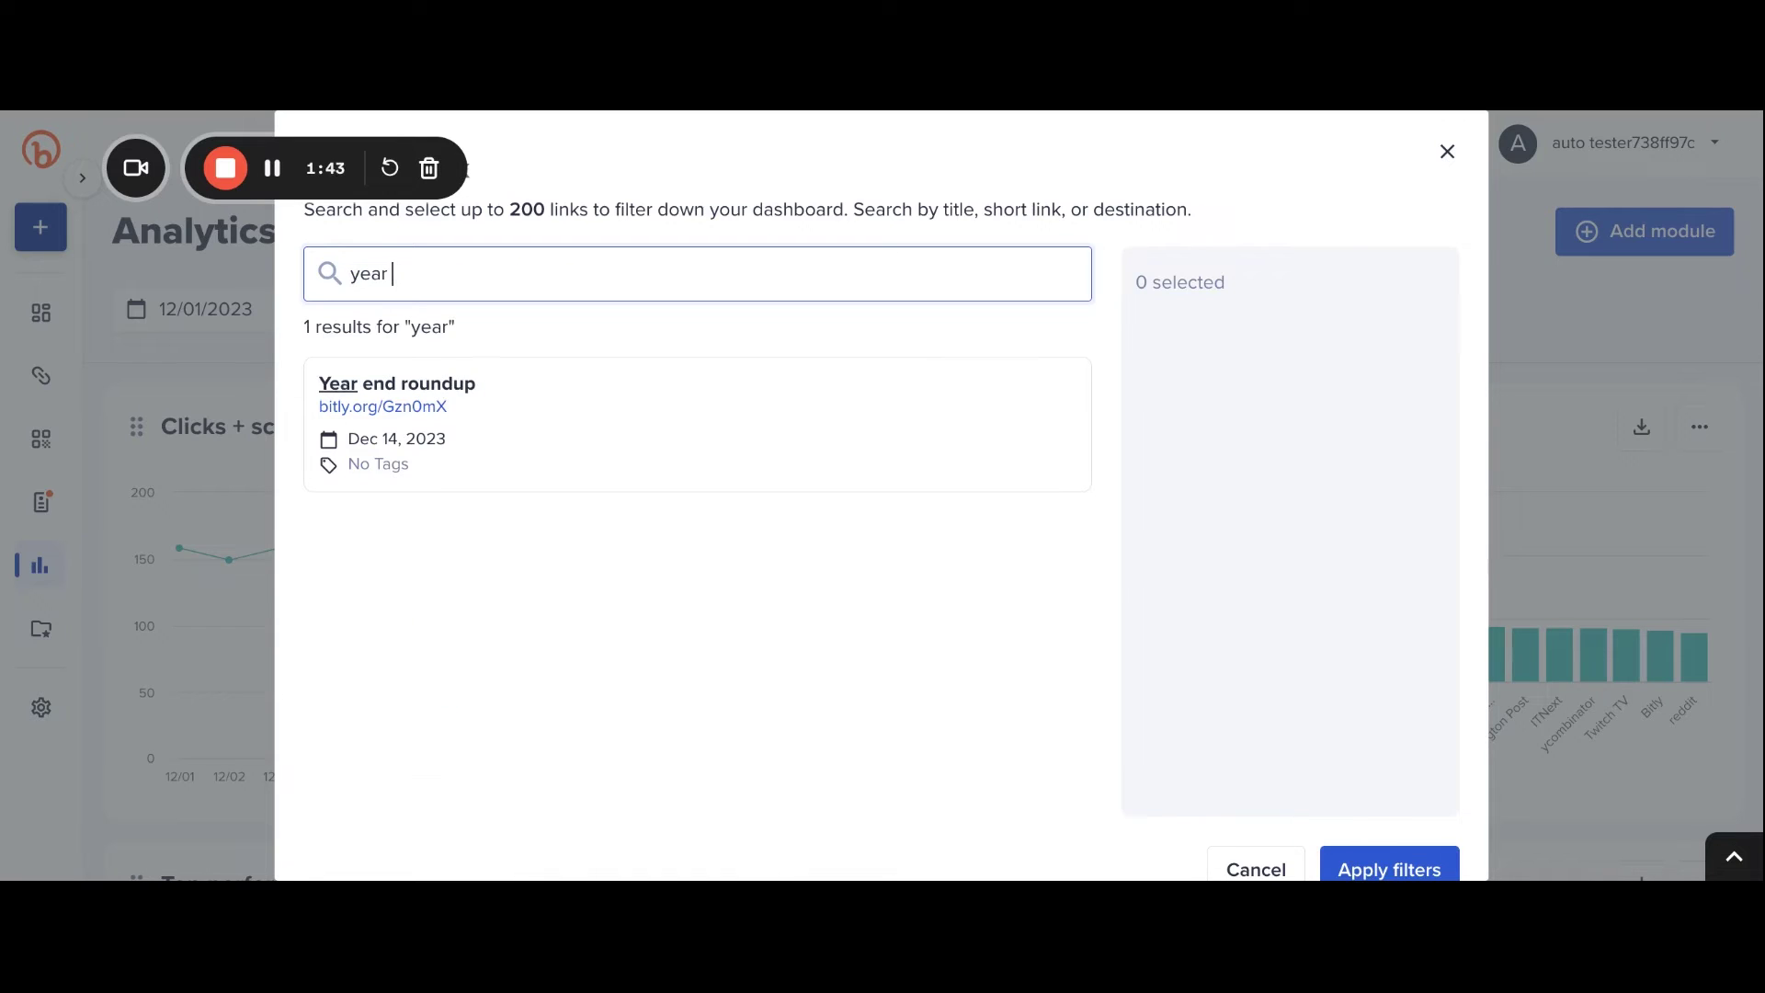
type("end")
left_click(581, 457)
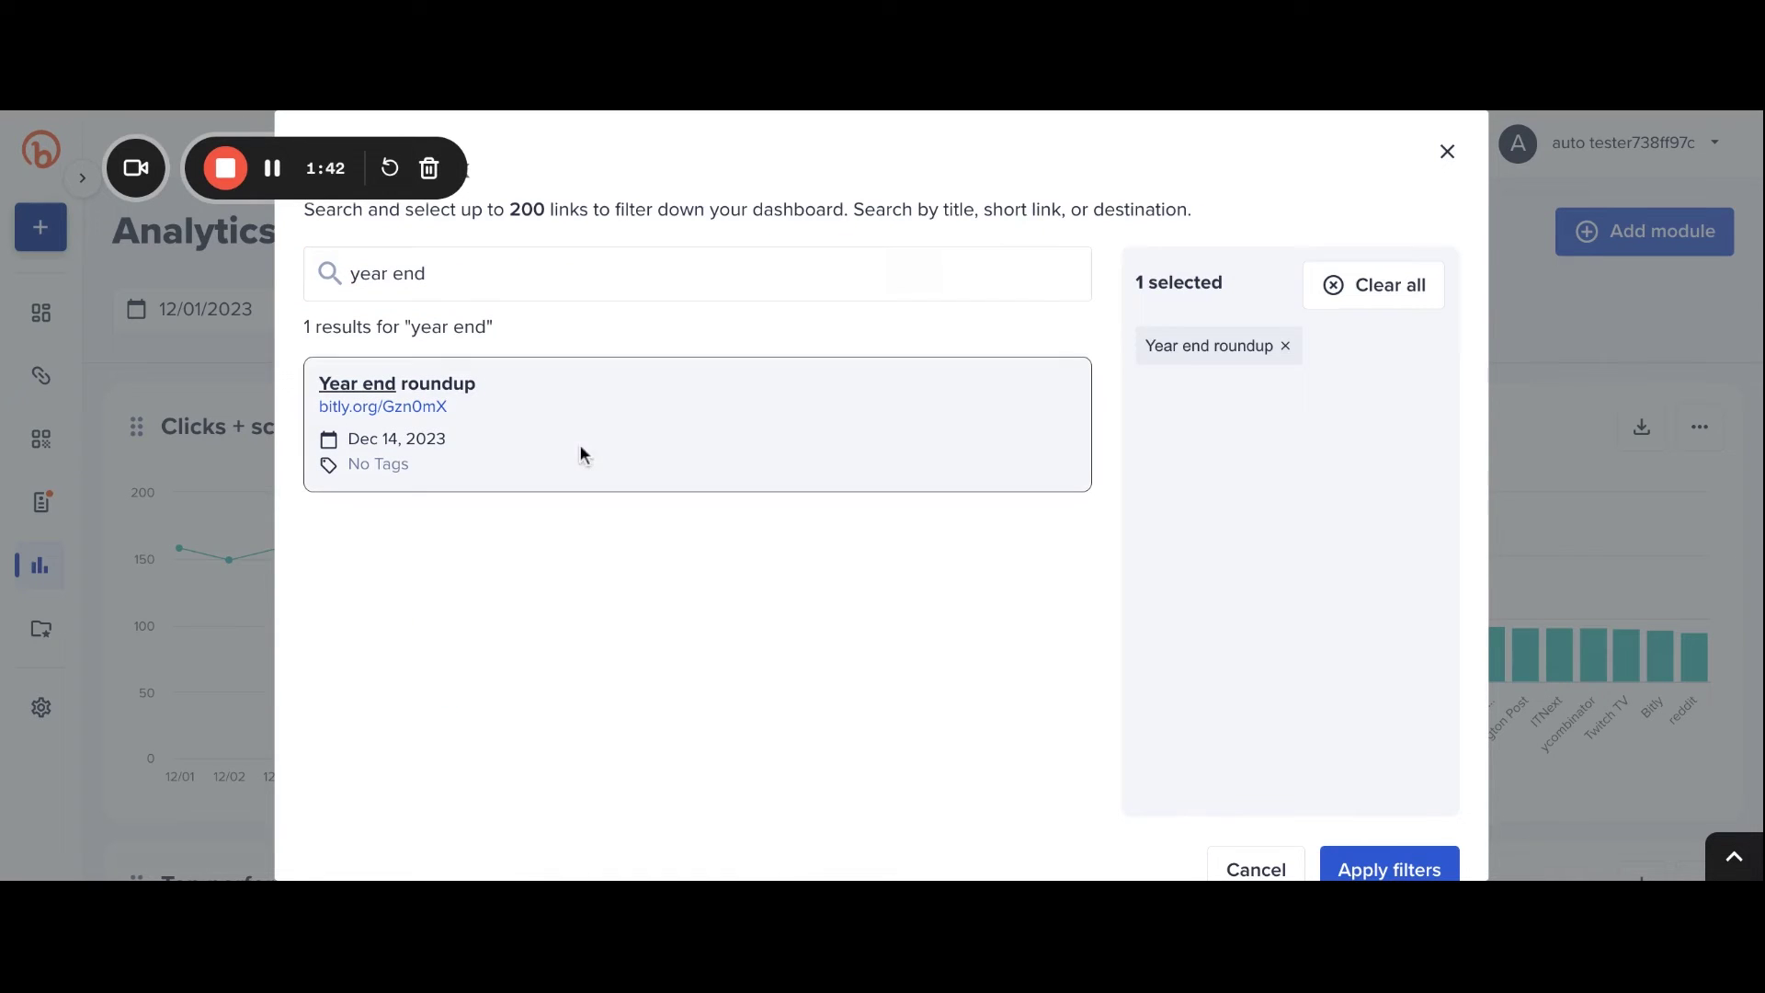
triple_click(530, 276)
type("decem")
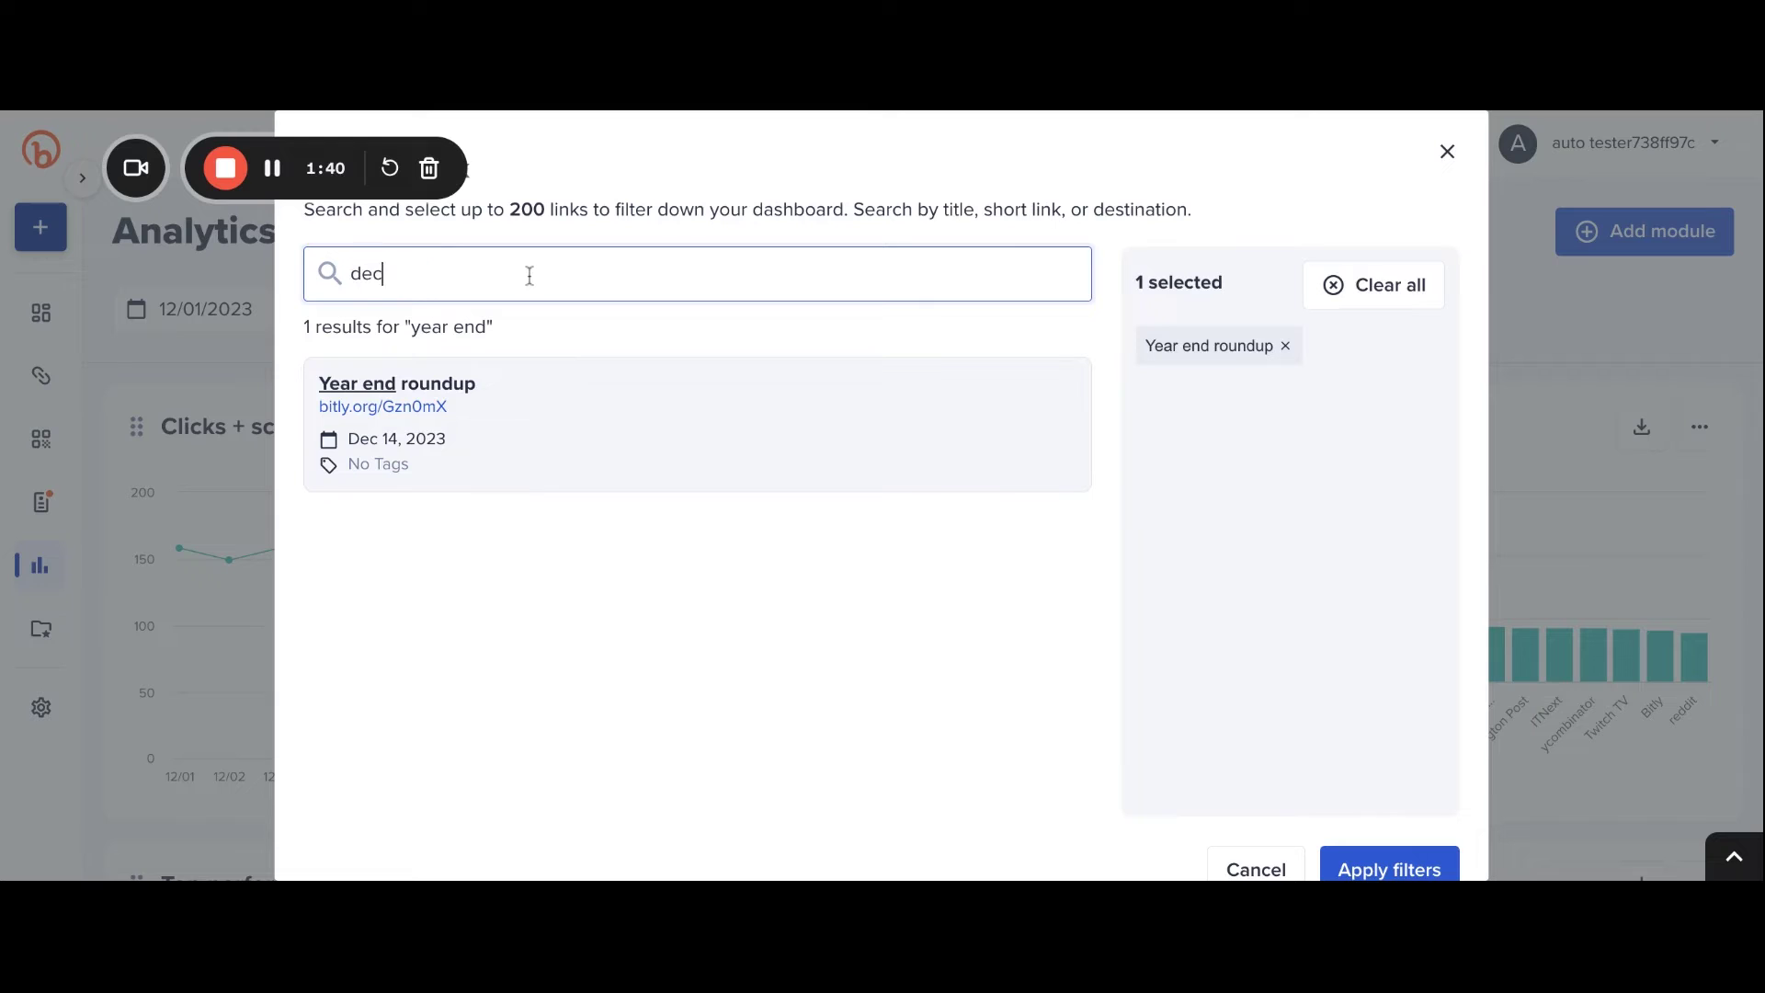
left_click(523, 409)
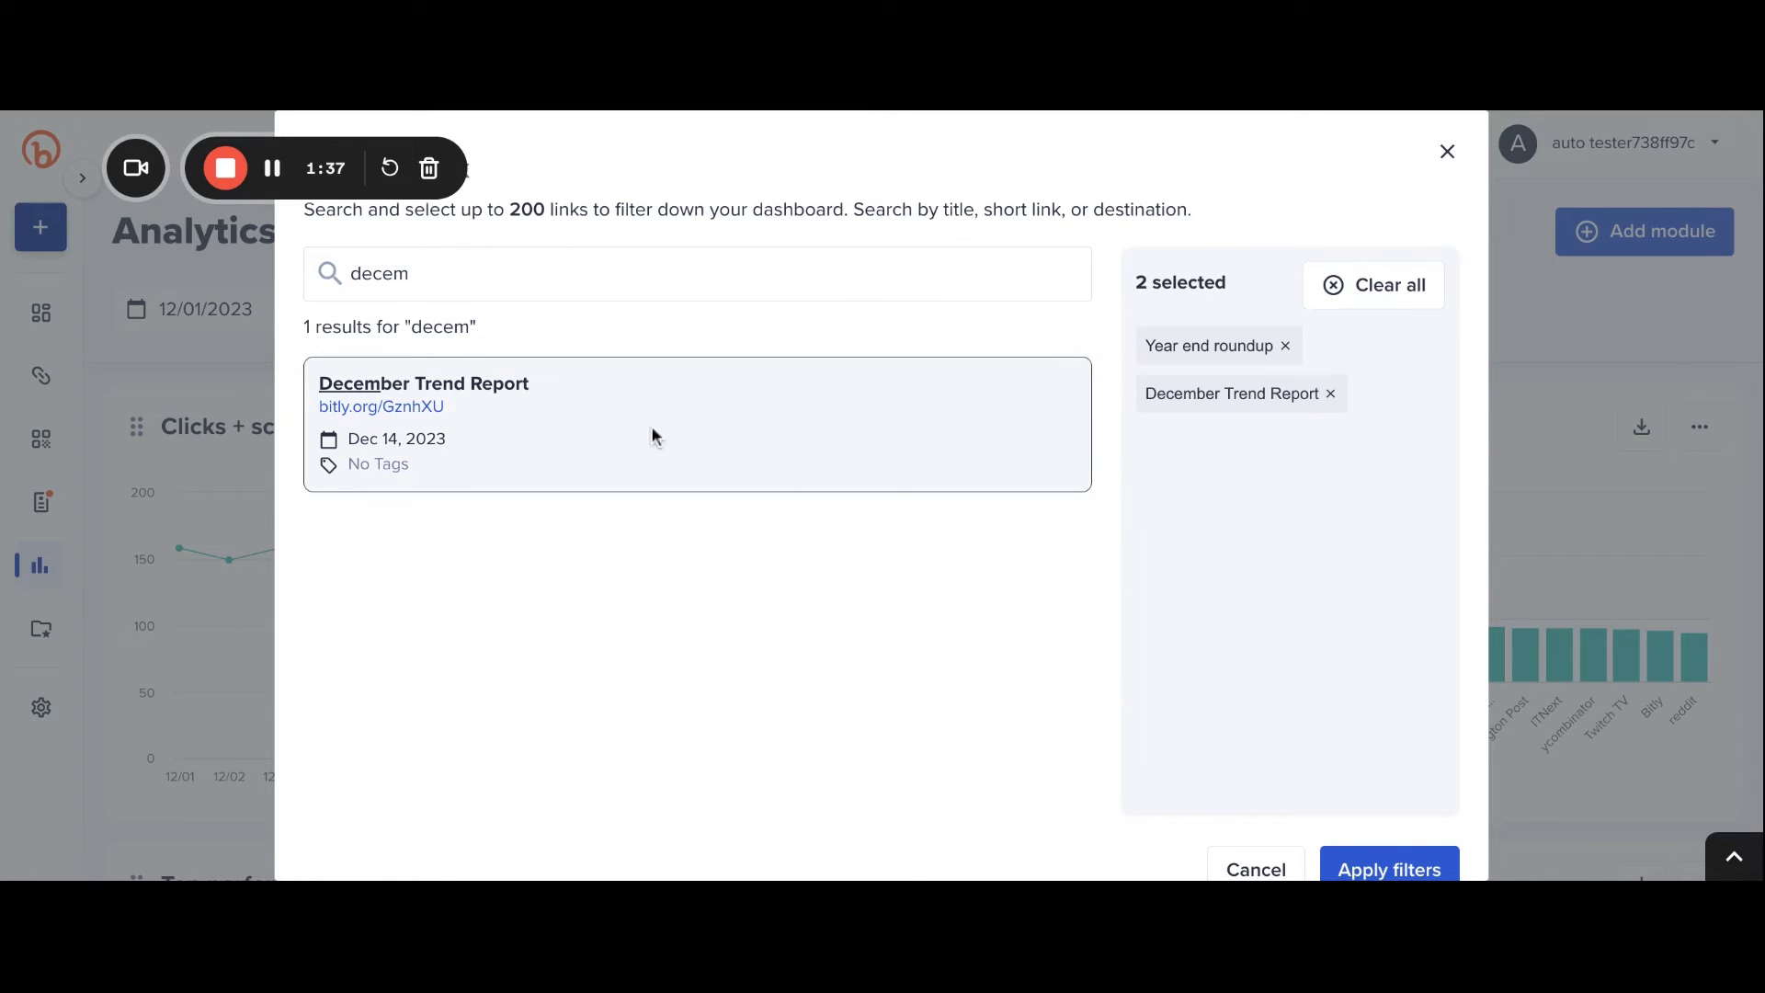
scroll(1370, 839, "down", 1)
left_click(1368, 834)
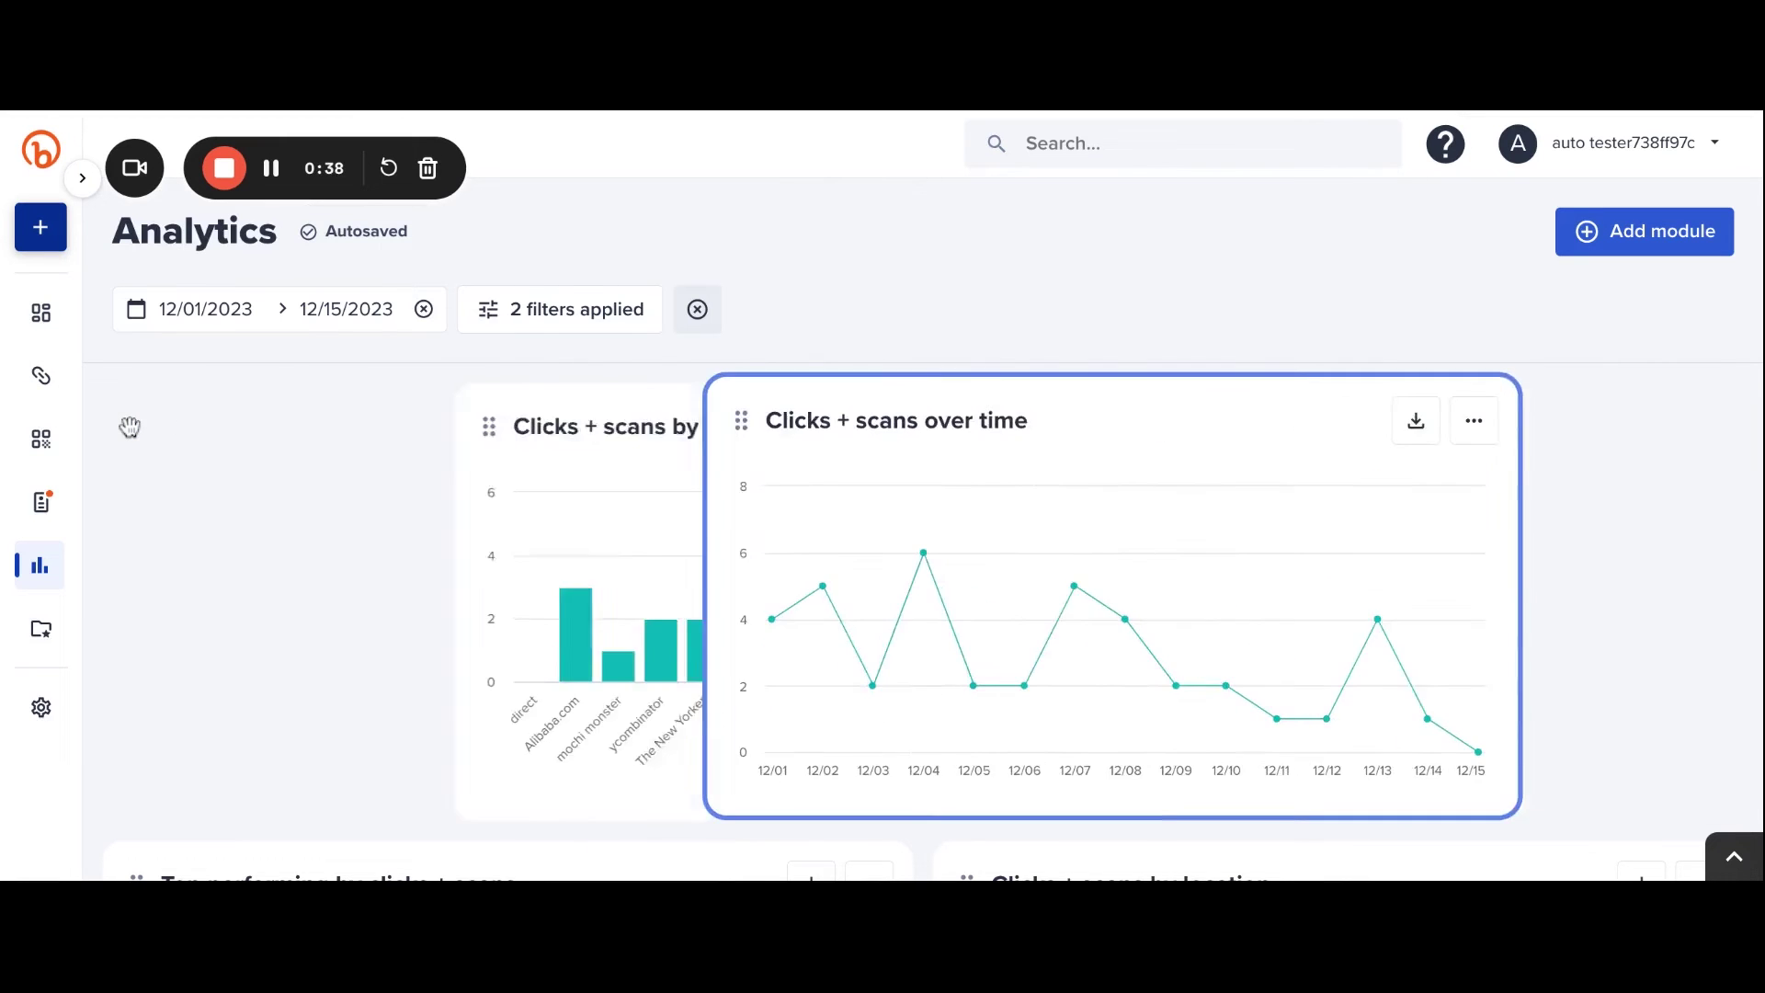
Step: Replace the over-time module with a new Performance over time module placed beside the referrer chart
left_click_drag(130, 426, 129, 427)
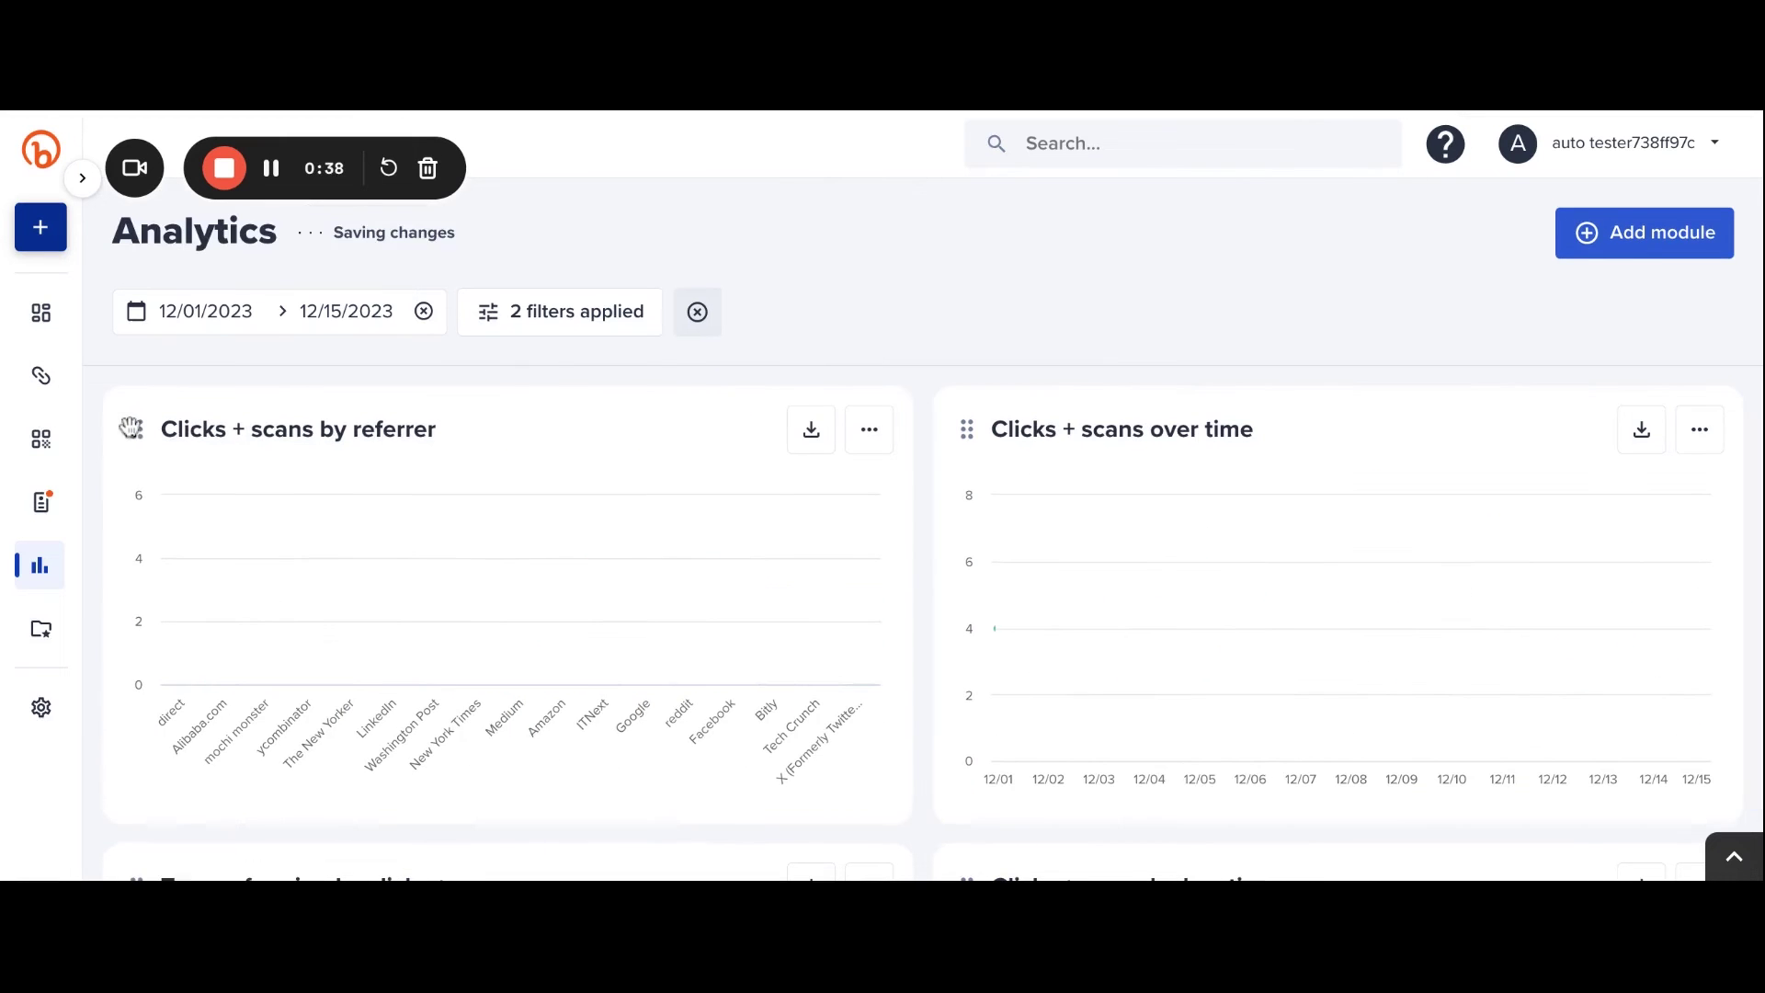
left_click(1700, 426)
left_click(1588, 527)
left_click(1103, 571)
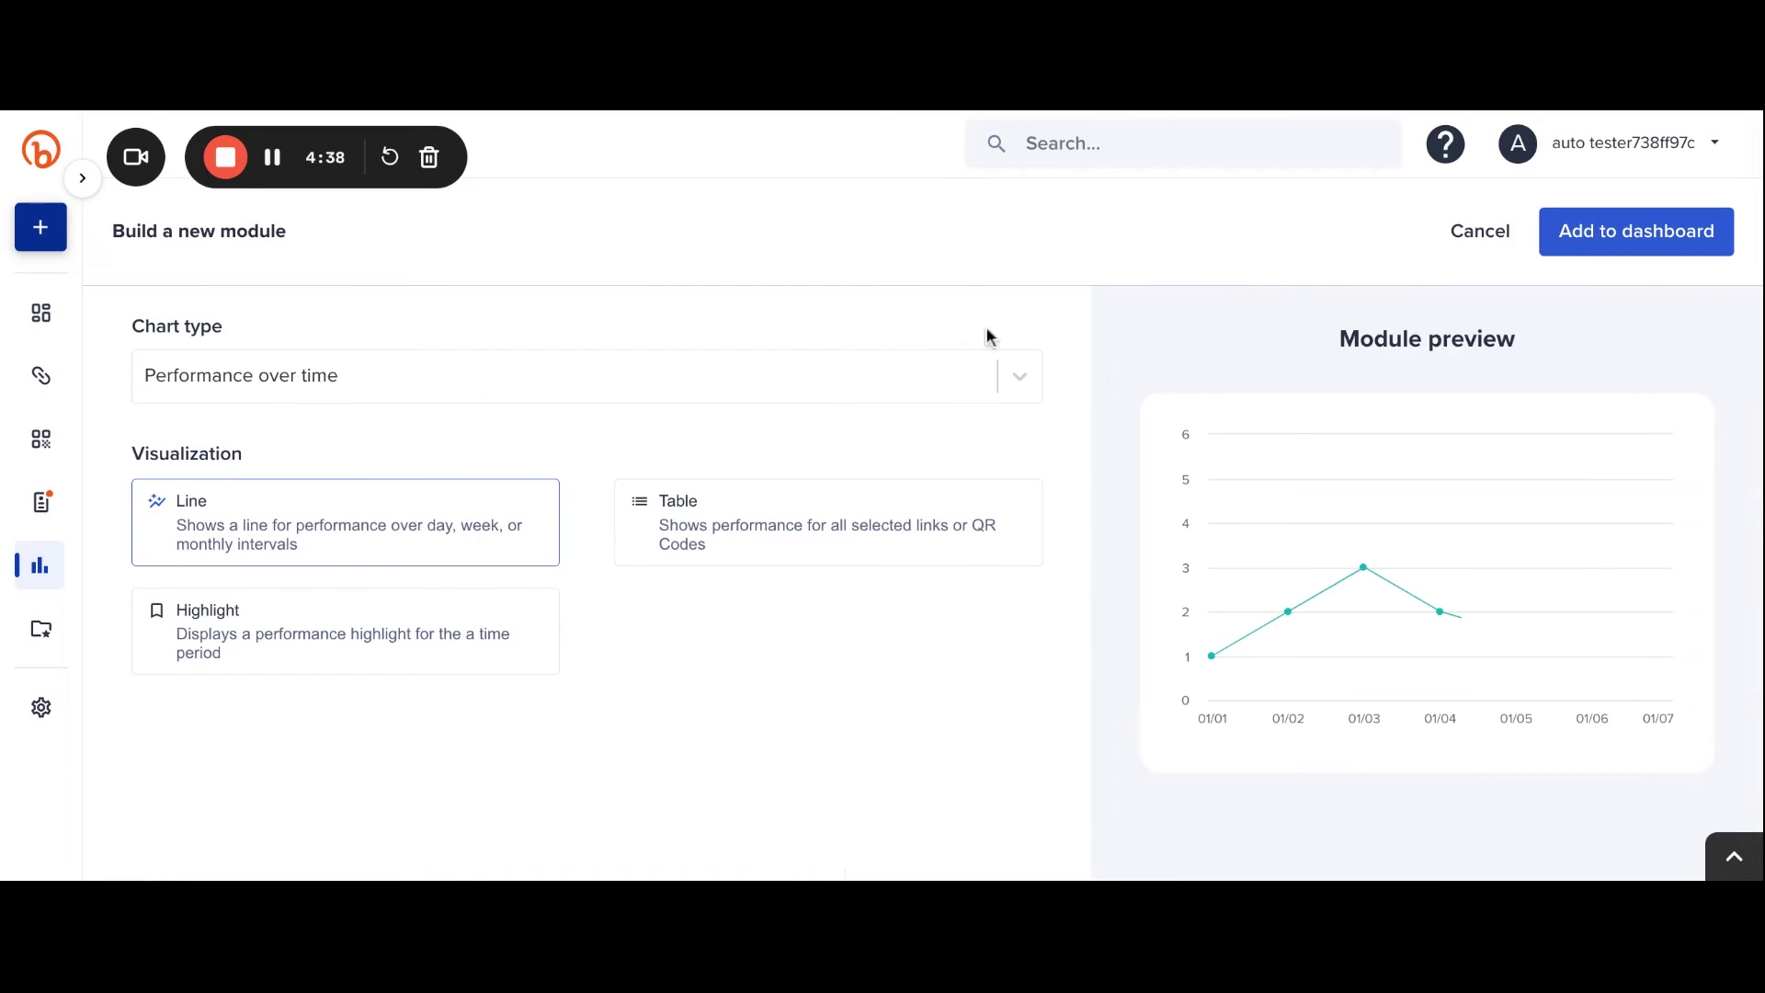
left_click(1563, 228)
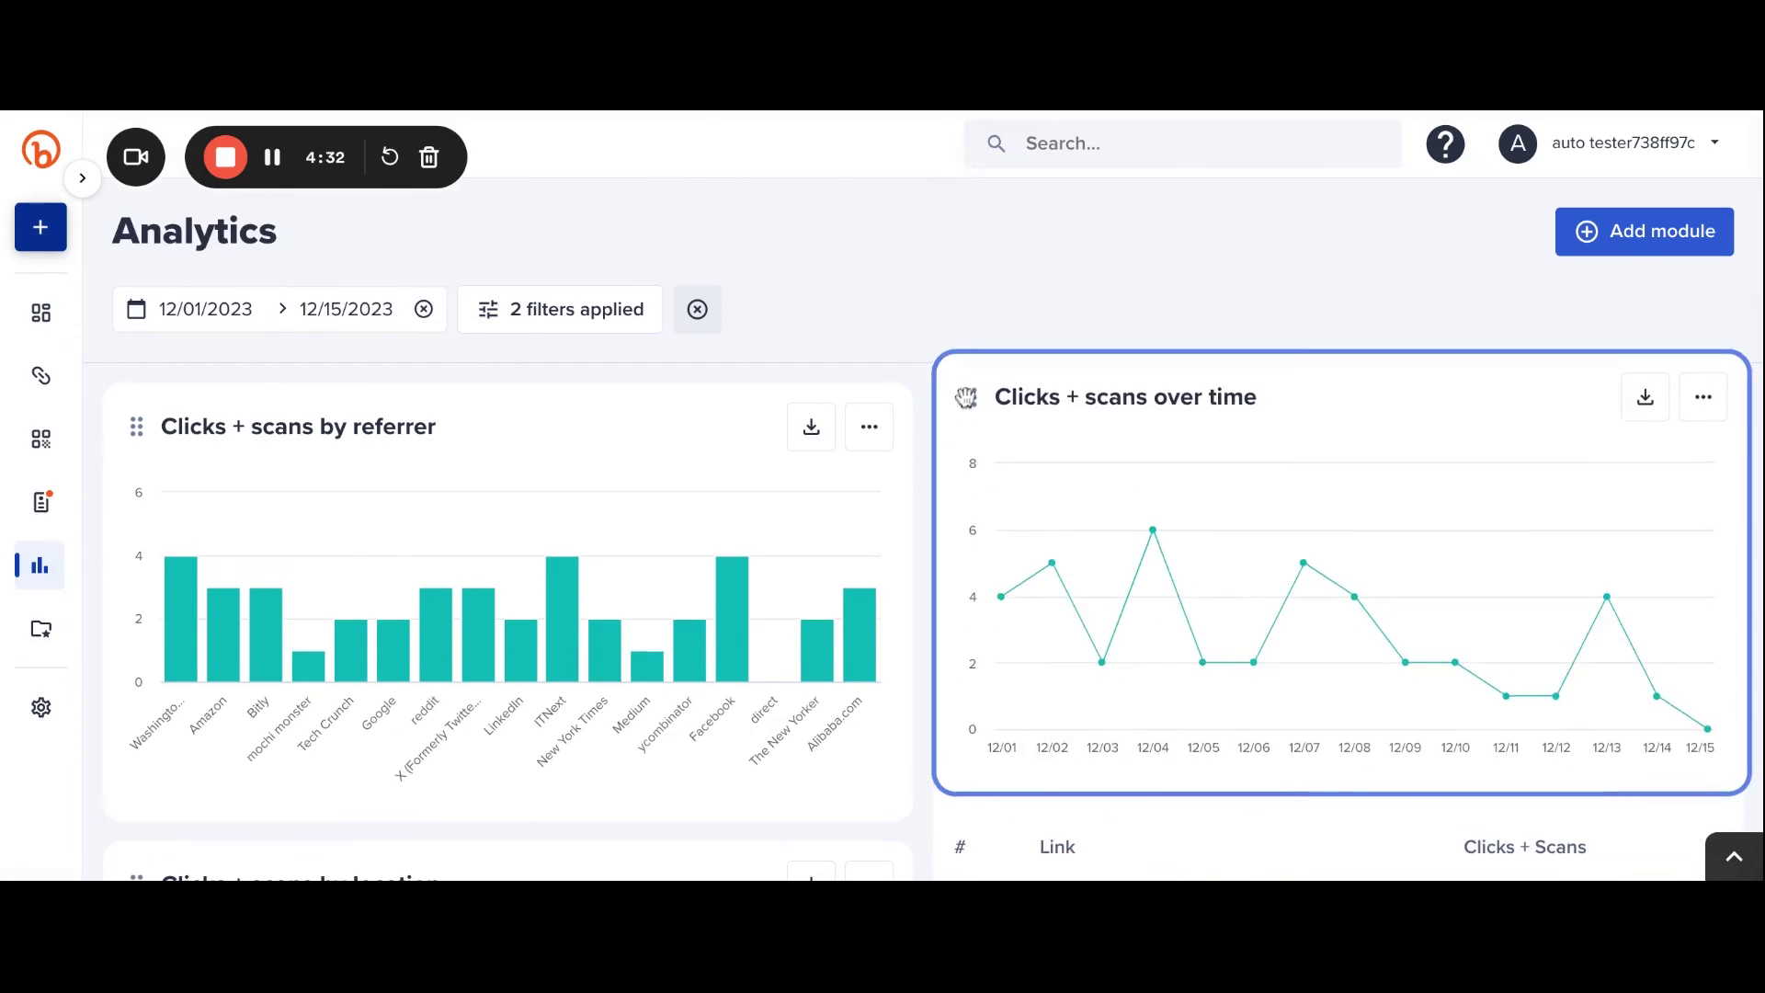
left_click_drag(966, 393, 933, 390)
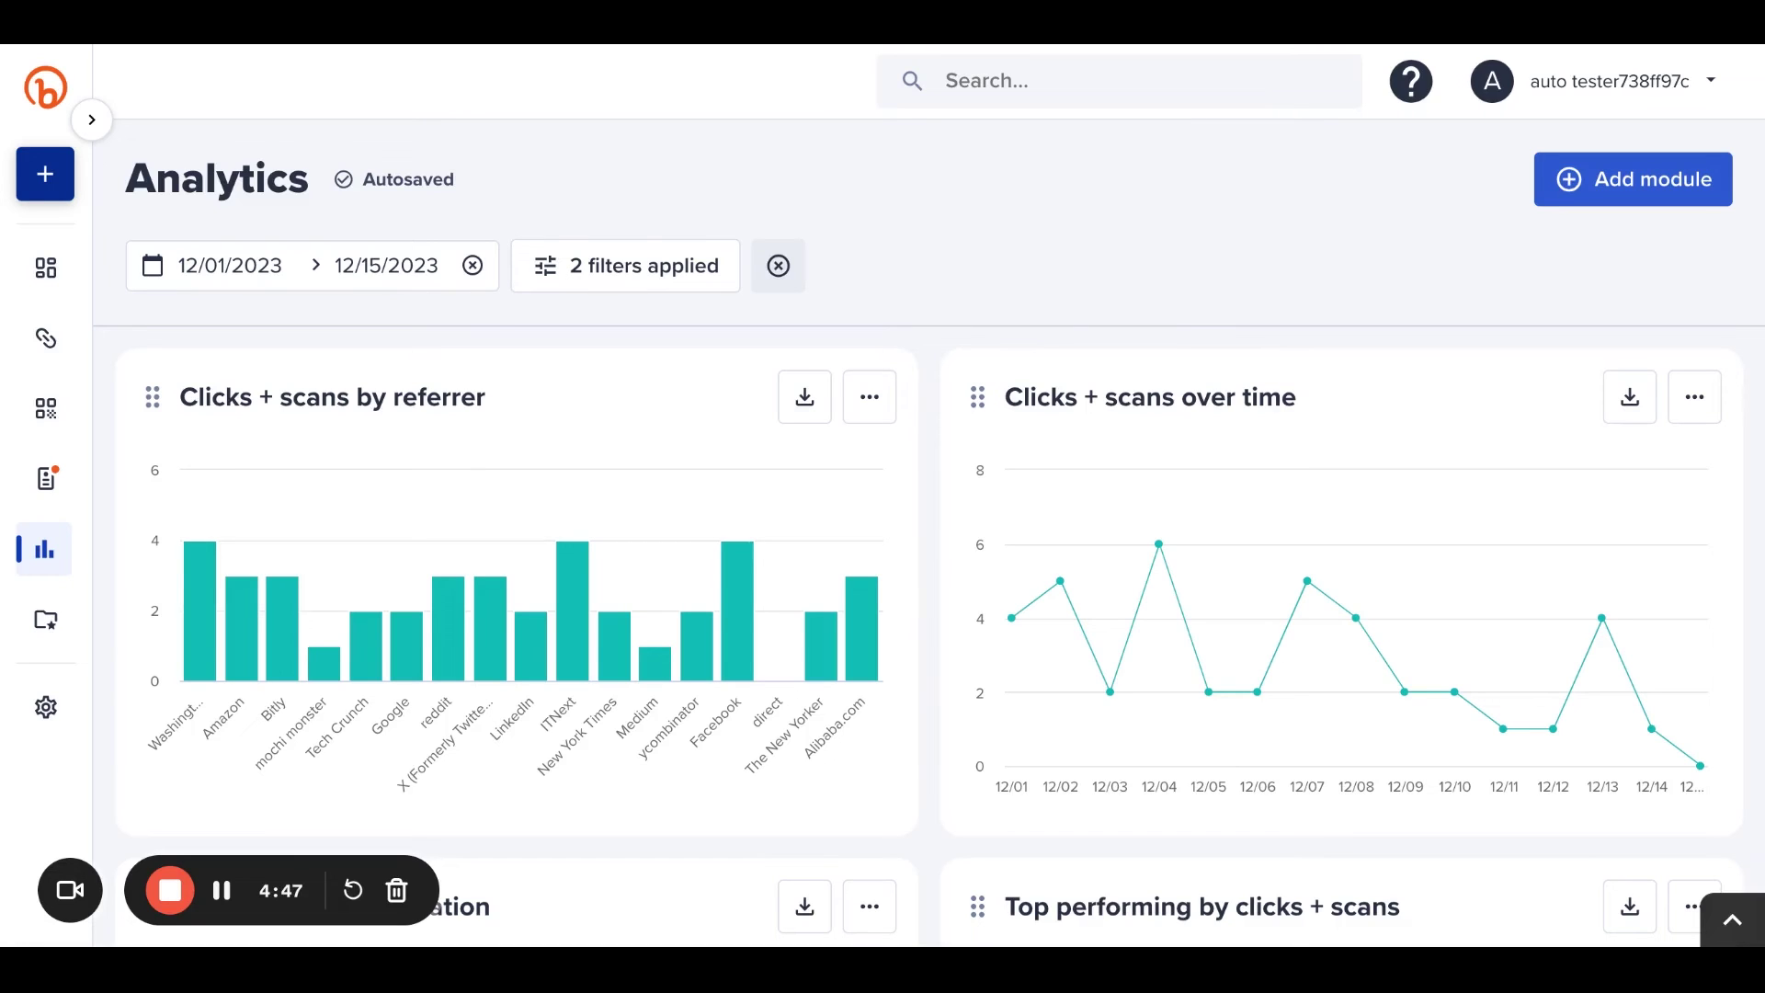
Step: Export the referrer module's data with Export CSV data
left_click(820, 408)
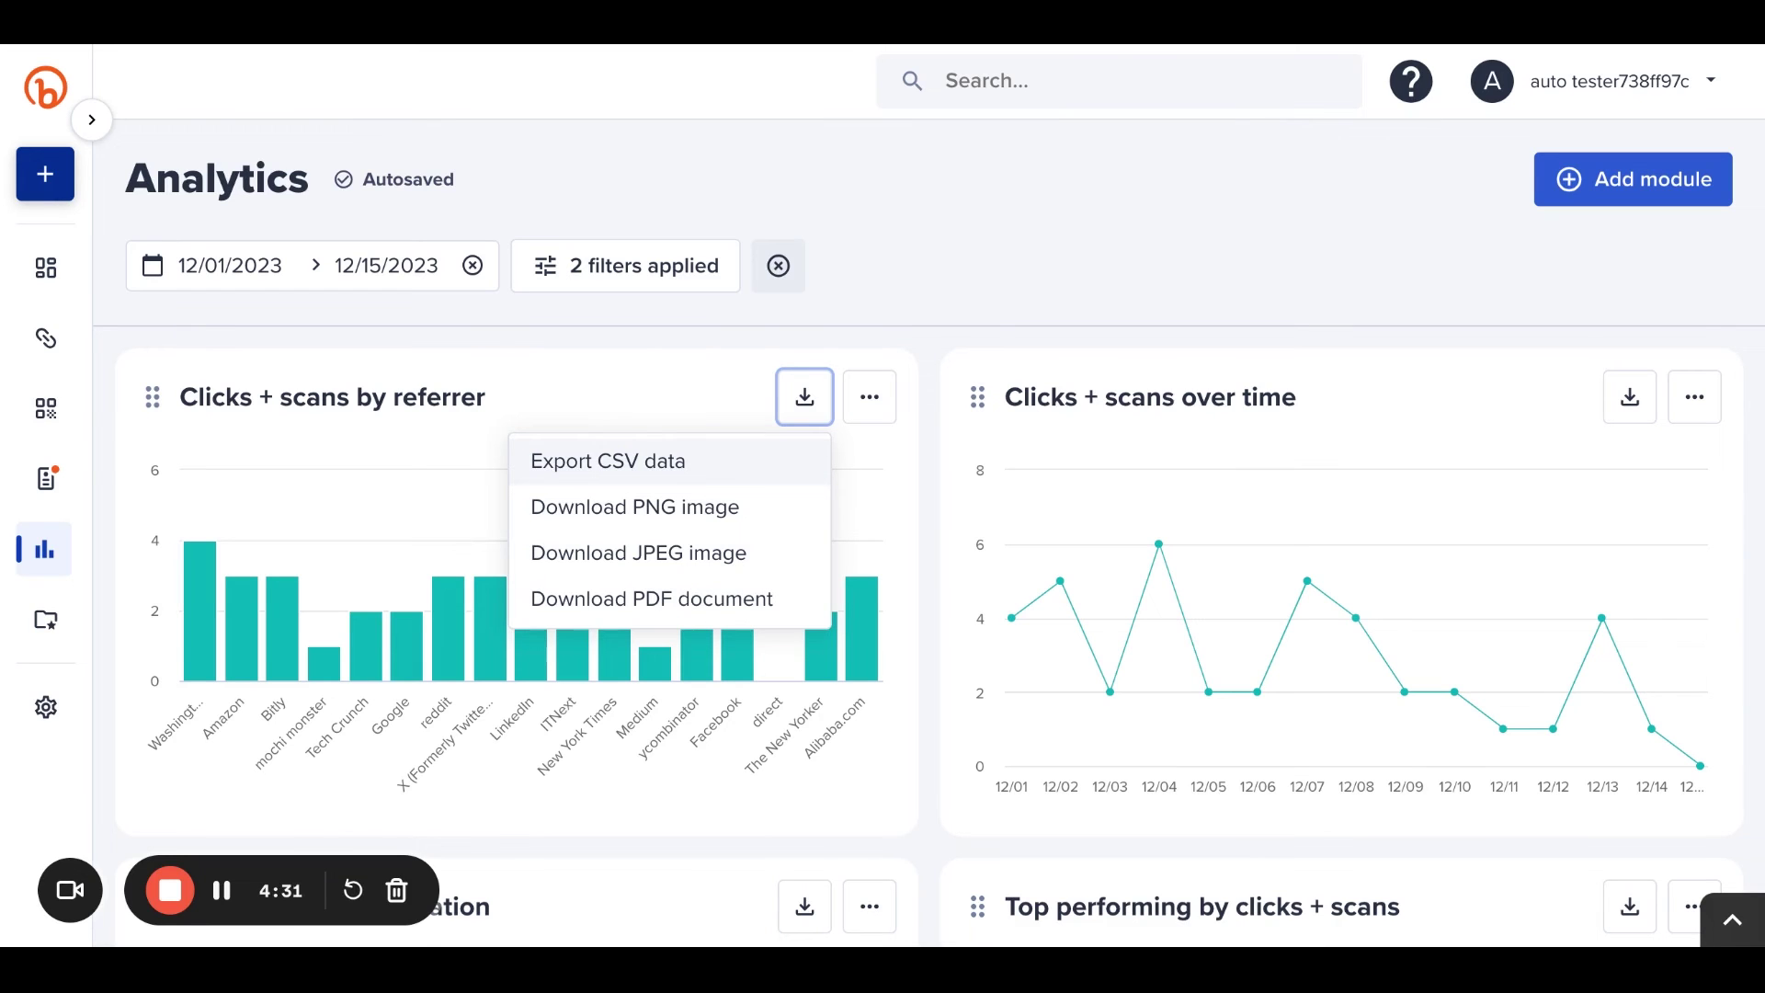
key("Escape")
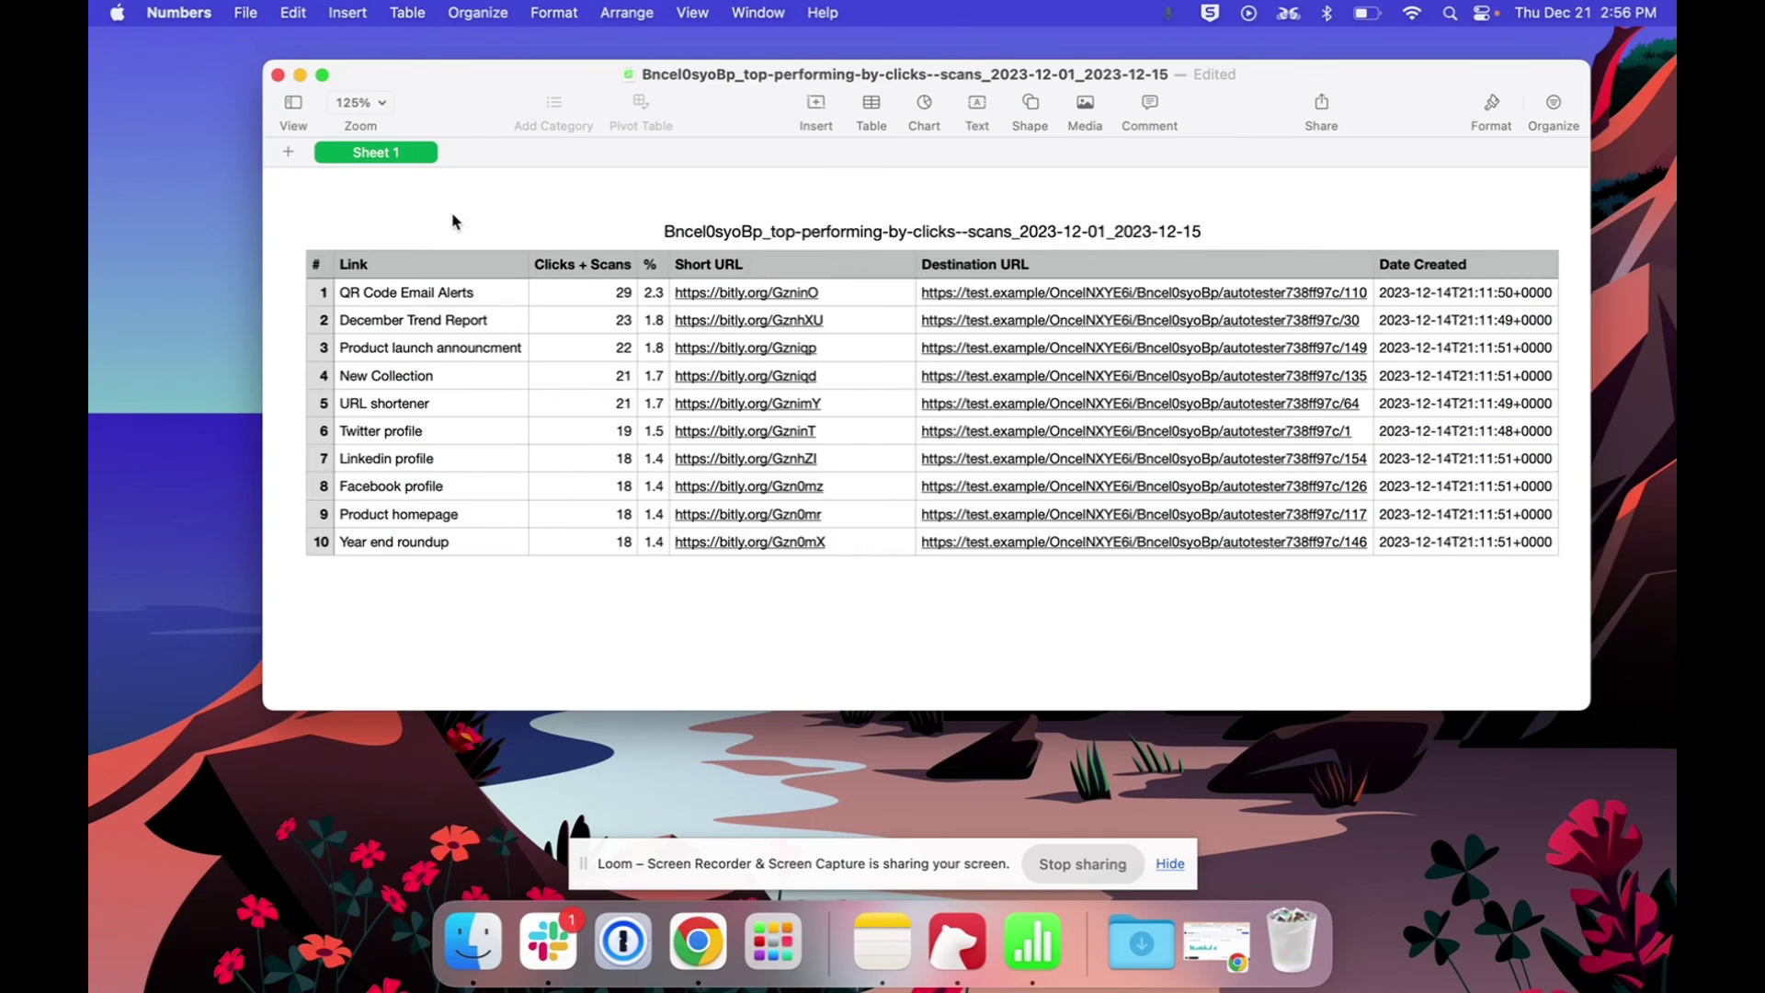